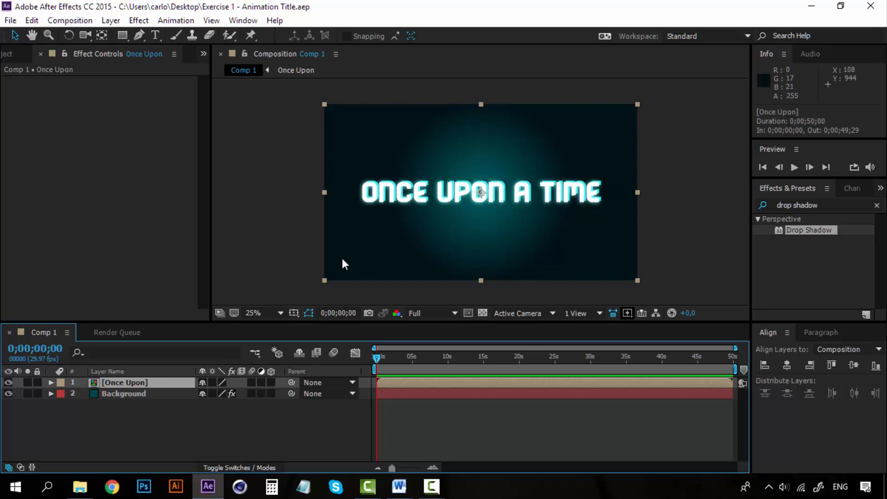
# - Create a new 1920 × 1080 px deep cyan solid layer above the Once Upon layer
pyautogui.click(134, 406)
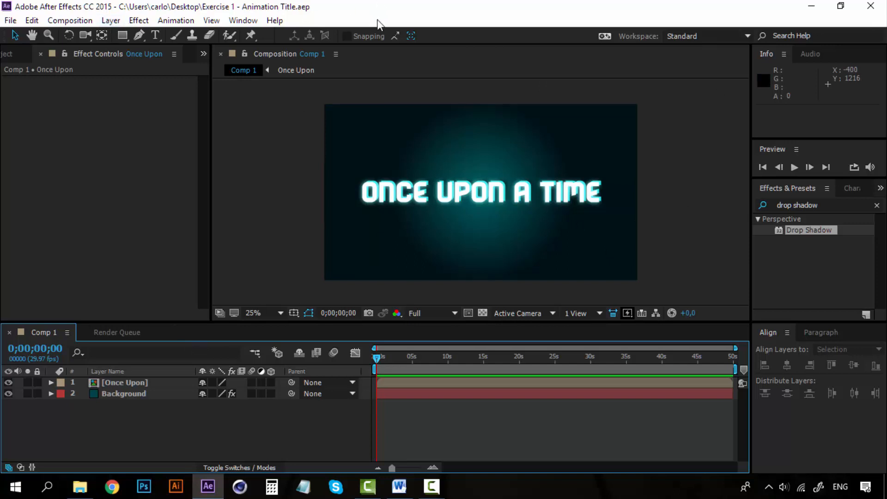
pyautogui.click(110, 21)
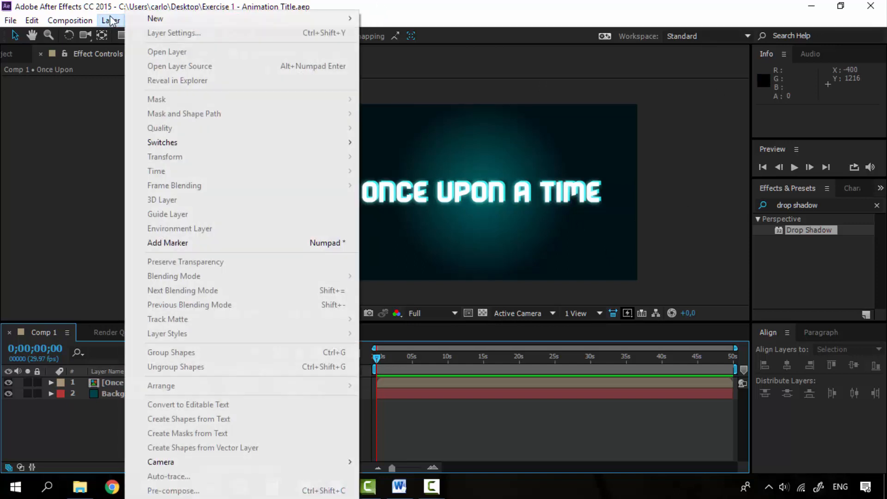
pyautogui.moveTo(173, 21)
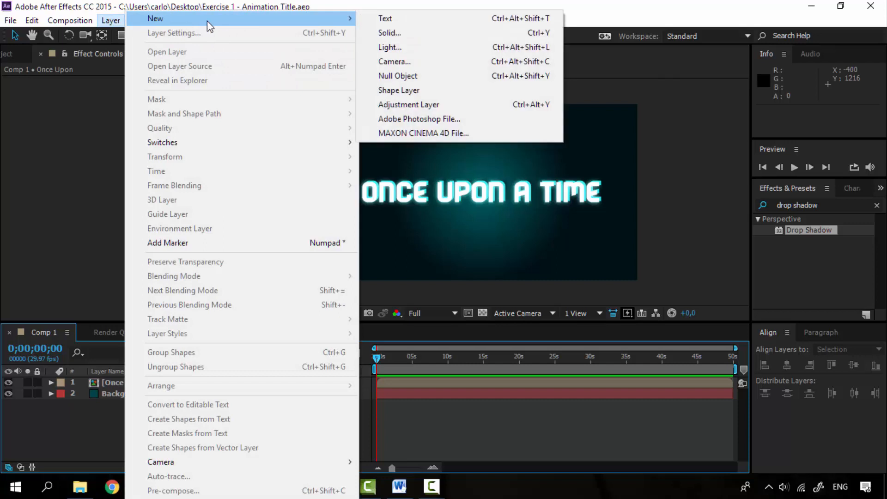
pyautogui.click(422, 33)
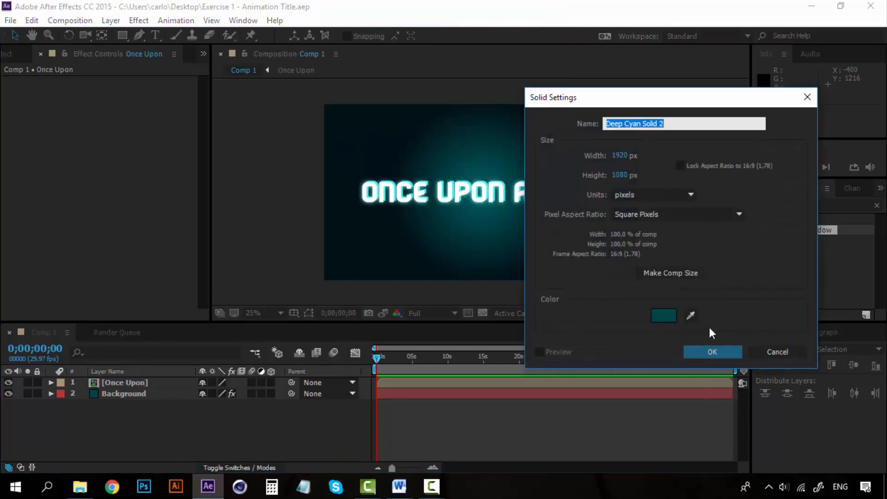
pyautogui.click(710, 352)
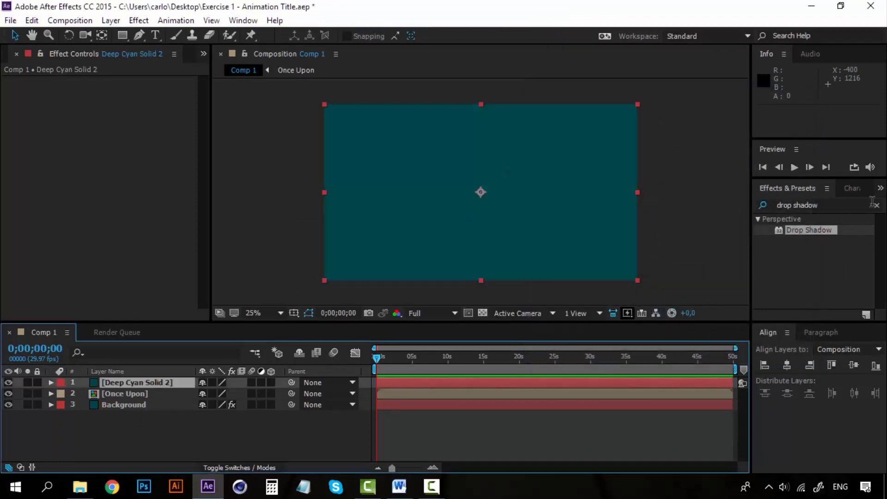
# - Search the effects for "particle" and apply CC Particle World to the new solid
pyautogui.click(858, 204)
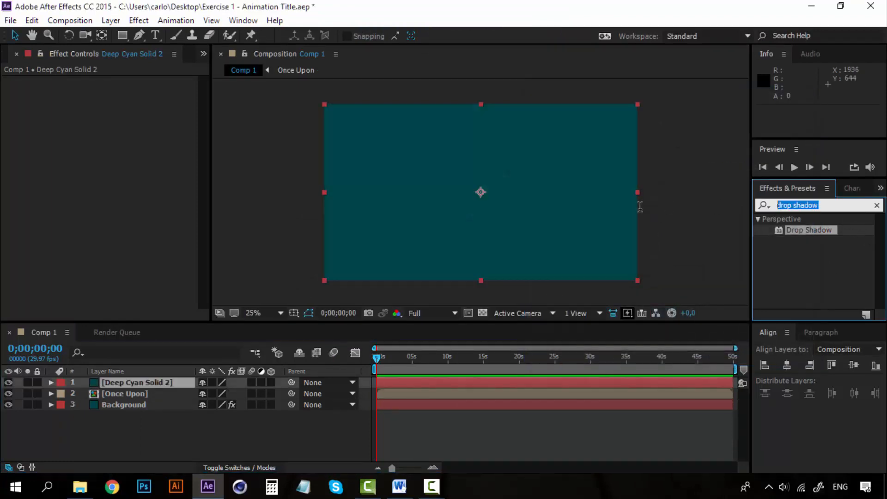
pyautogui.write('partcie')
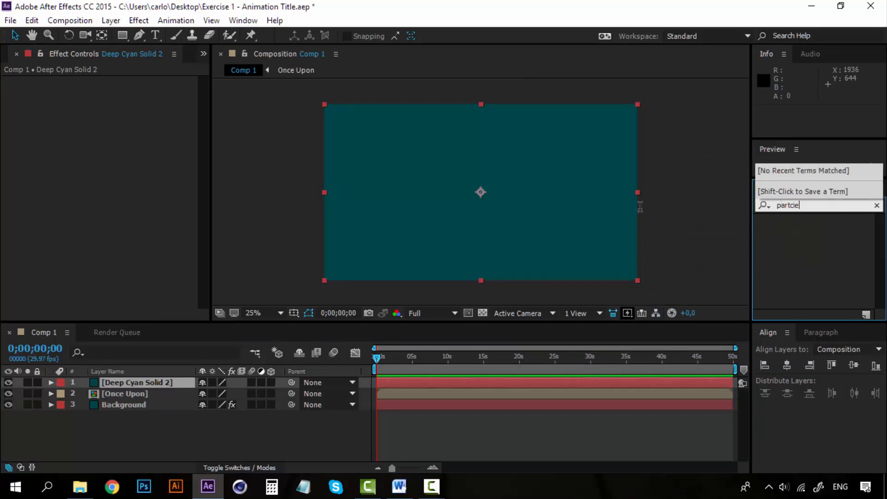
pyautogui.press('BackSpace')
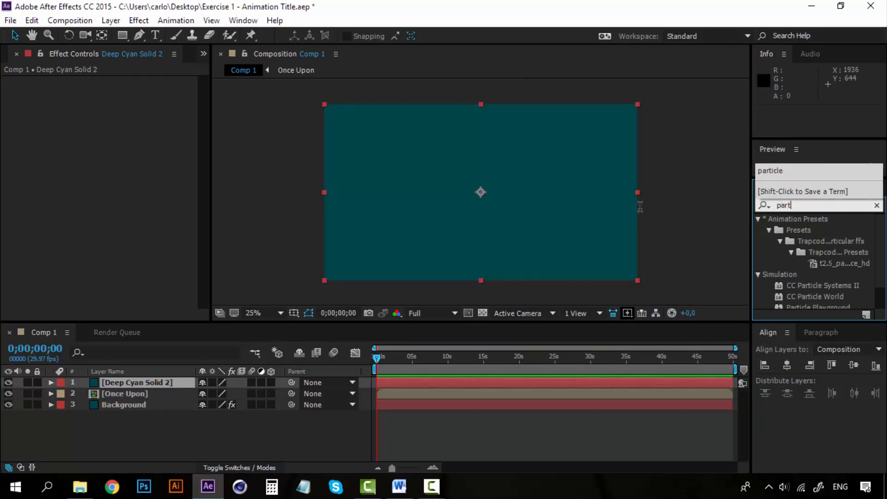
pyautogui.write('icle')
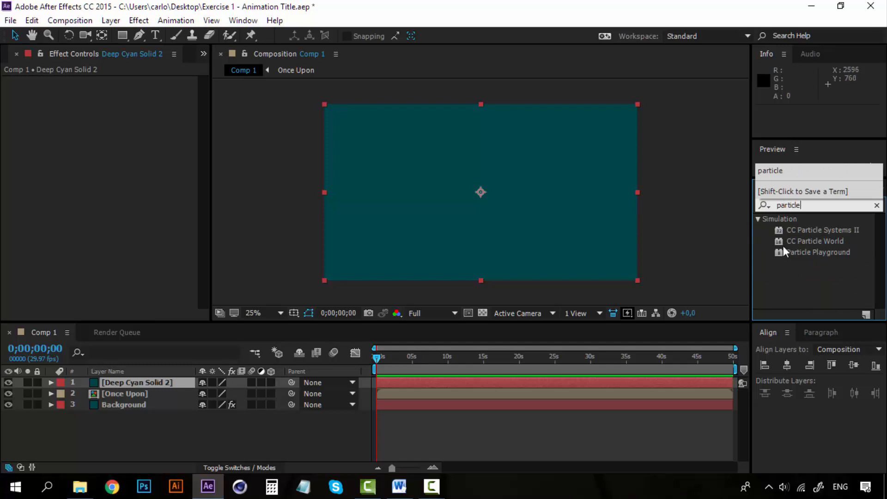
pyautogui.doubleClick(817, 240)
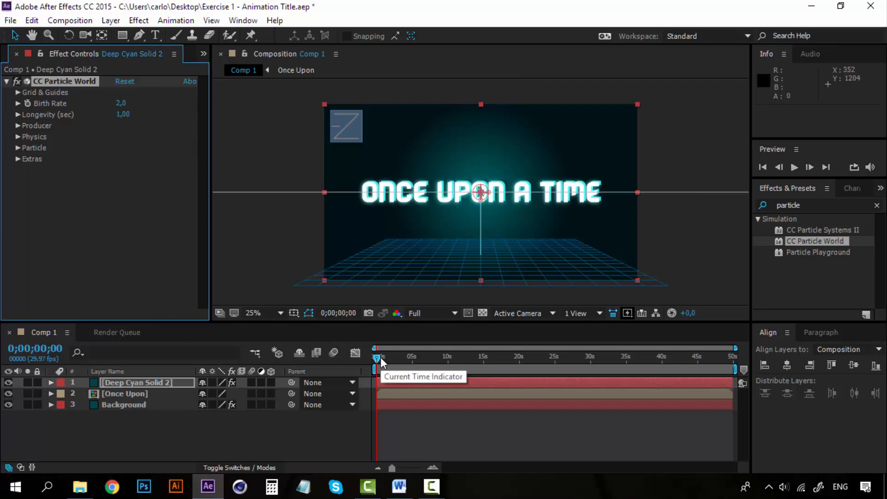
# - Play a short preview of the particle burst from the beginning of the composition
pyautogui.click(437, 440)
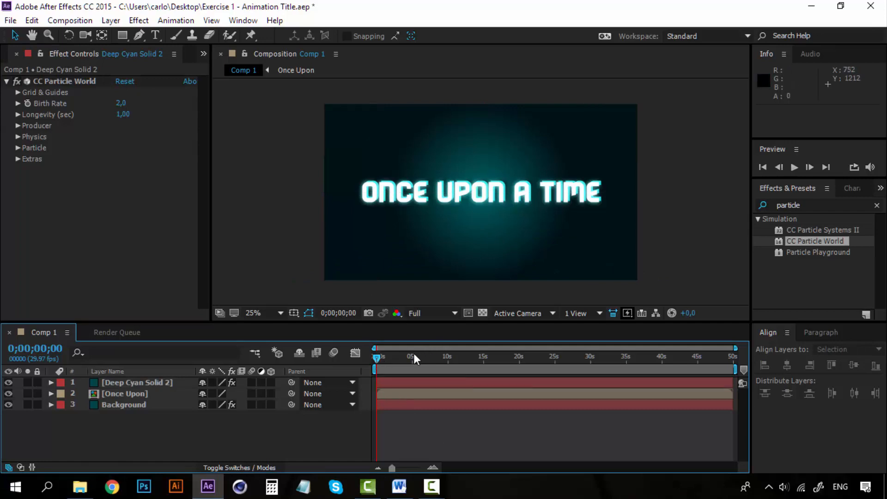
pyautogui.press('space')
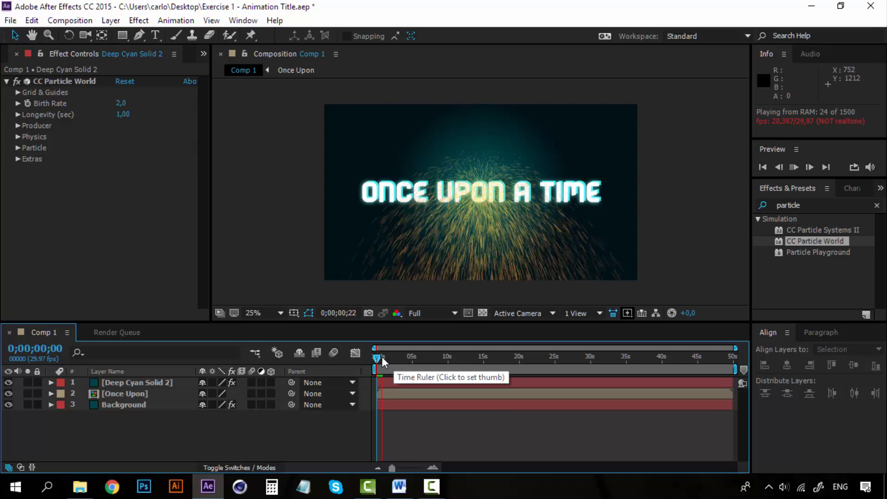
pyautogui.press('space')
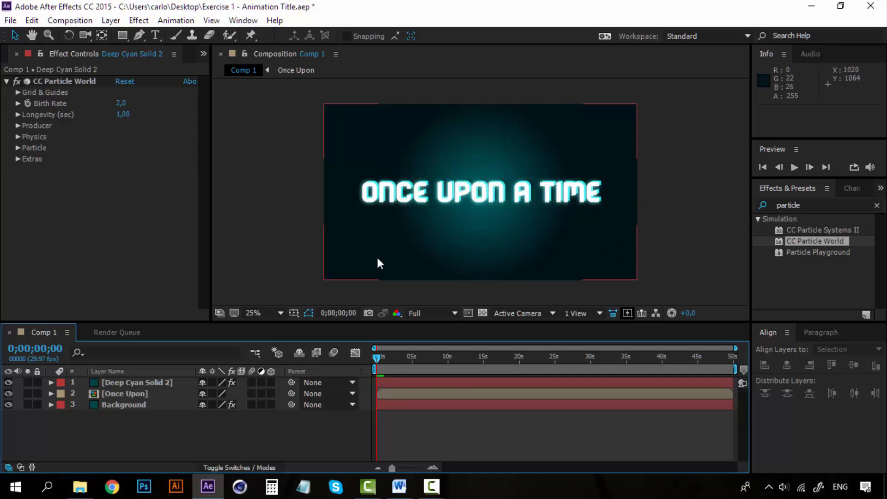
# - Shift the particle solid to start at about -0;00;01;05 and extend its out point to about 0;00;50;13
pyautogui.click(176, 382)
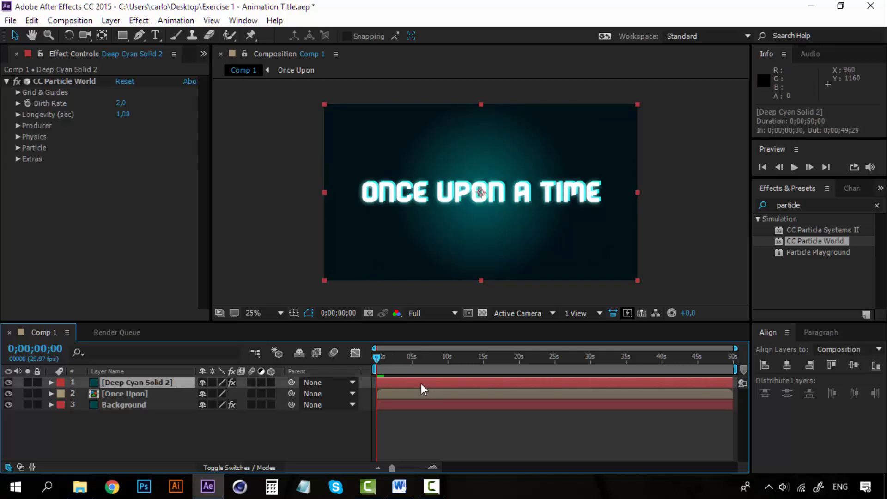
pyautogui.moveTo(422, 384); pyautogui.dragTo(528, 383)
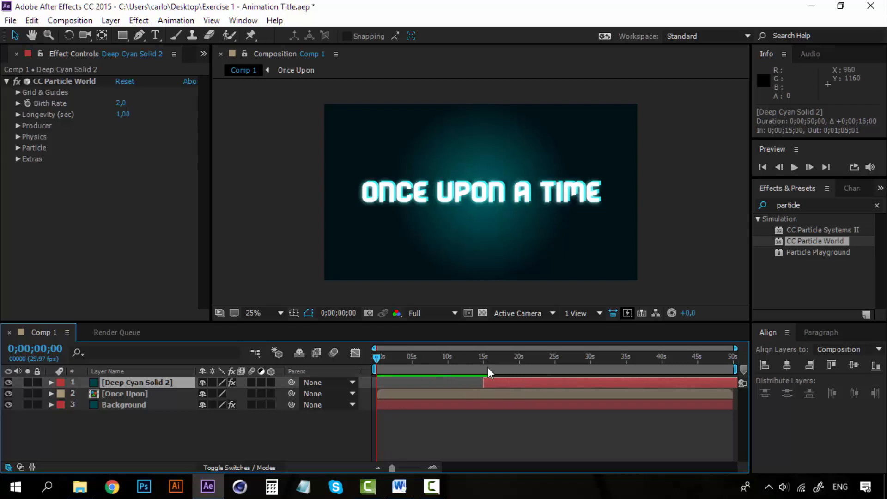
pyautogui.moveTo(476, 359); pyautogui.dragTo(365, 354)
pyautogui.moveTo(503, 378); pyautogui.dragTo(416, 382)
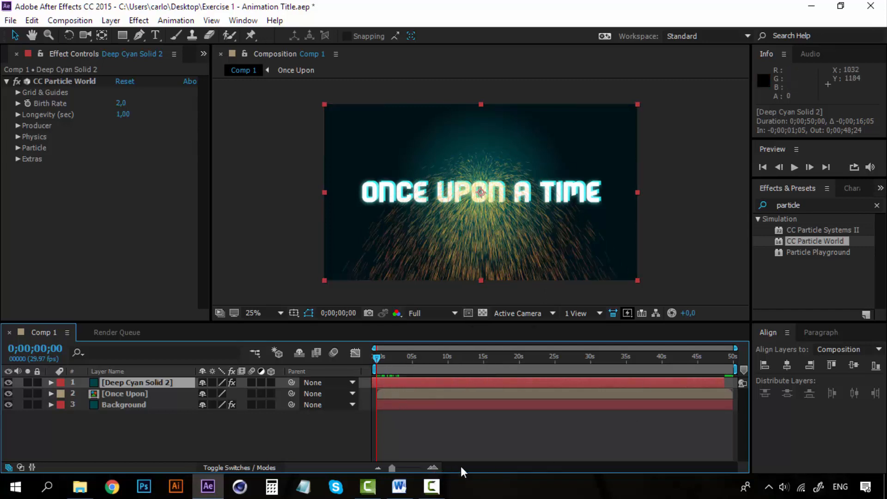
pyautogui.moveTo(725, 383)
pyautogui.mouseDown()
pyautogui.moveTo(736, 383)
pyautogui.moveTo(642, 382)
pyautogui.moveTo(740, 383)
pyautogui.moveTo(738, 374)
pyautogui.mouseUp()
# - Preview the start of the composition to check the shifted particle layer's timing
pyautogui.press('space')
pyautogui.press('space')
pyautogui.press('space')
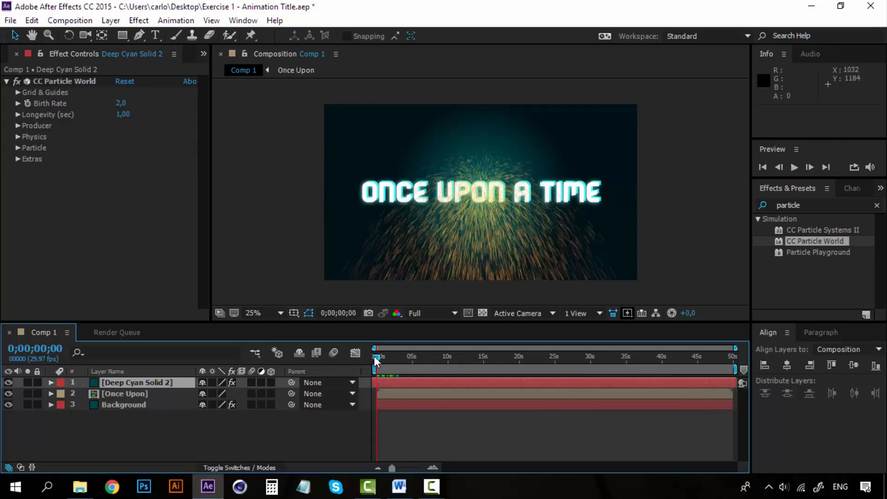
pyautogui.press('space')
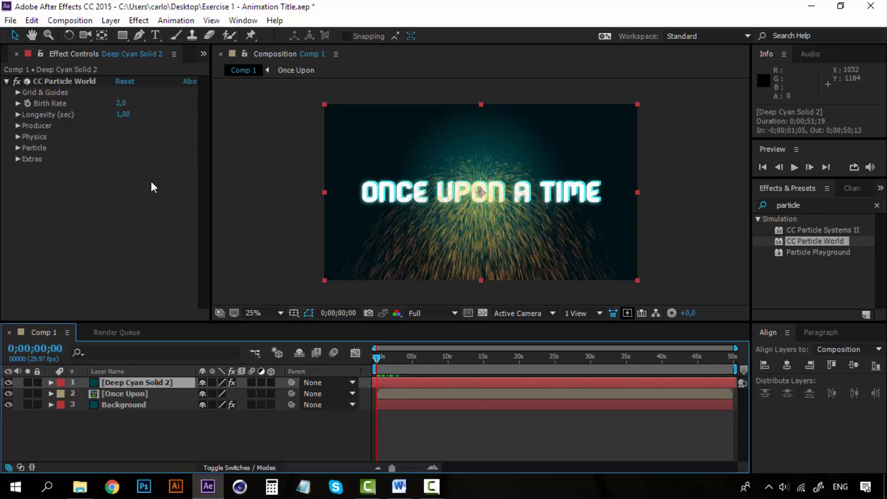
# - Turn off Position, Radius, Motion Path, Grid, Horizon and Axis Box in CC Particle World's Grid & Guides
pyautogui.click(18, 92)
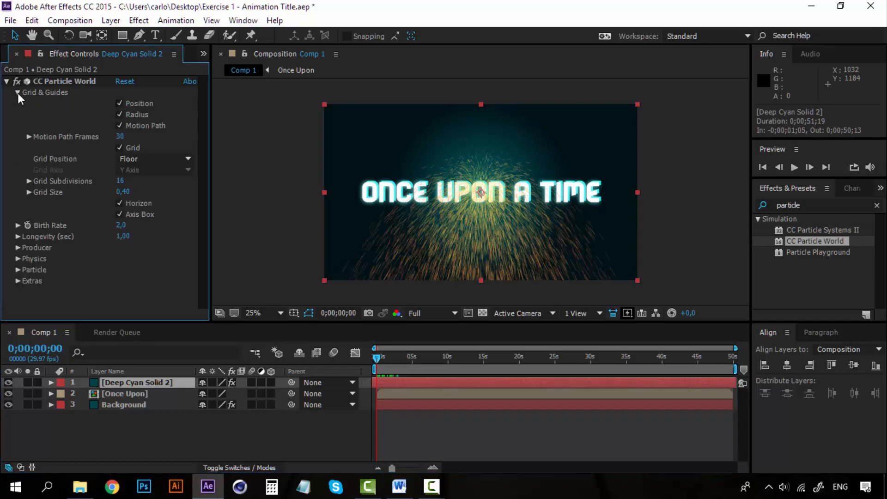
pyautogui.click(18, 93)
pyautogui.click(18, 92)
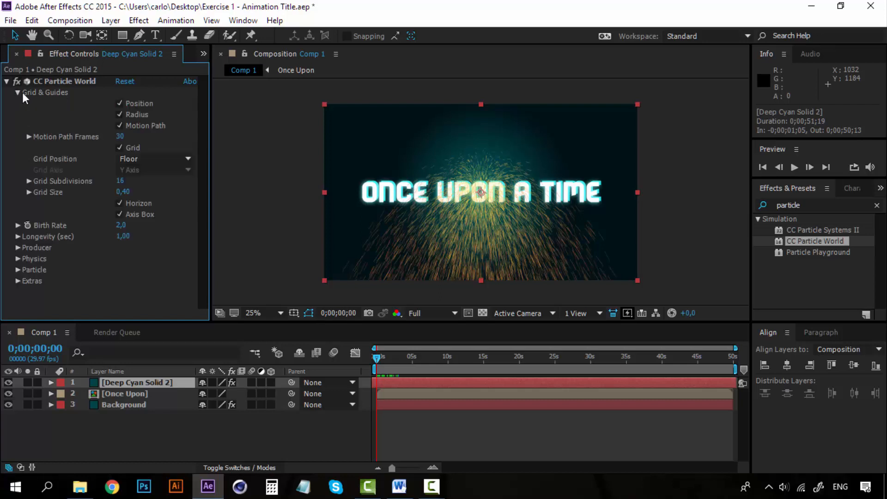
pyautogui.click(120, 104)
pyautogui.click(119, 115)
pyautogui.click(120, 126)
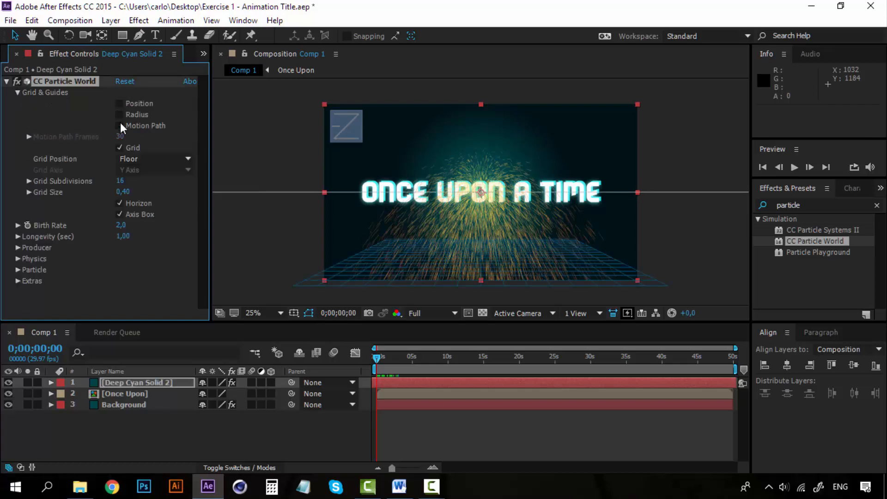
pyautogui.click(120, 148)
pyautogui.click(120, 204)
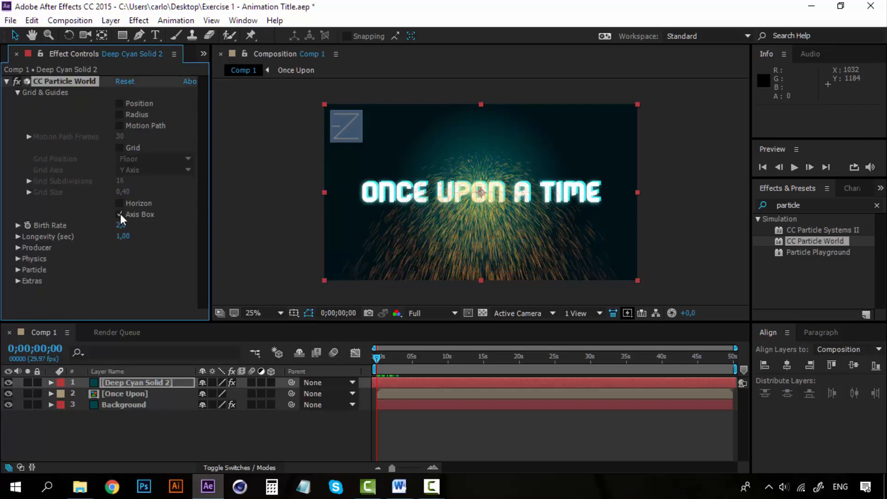
pyautogui.click(120, 214)
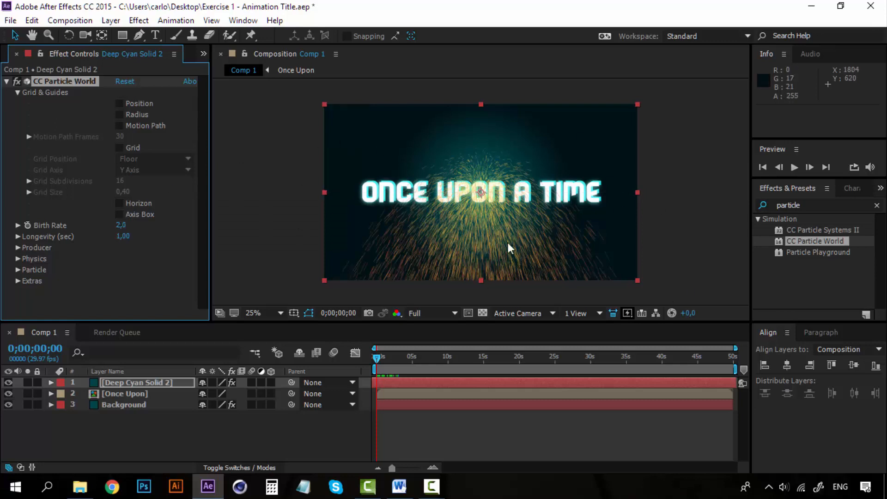
pyautogui.click(121, 214)
pyautogui.click(119, 214)
pyautogui.click(18, 93)
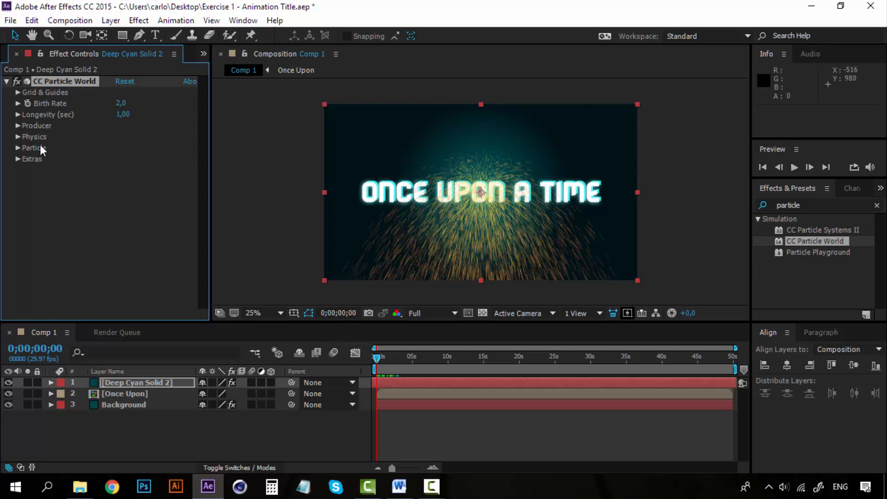
# - Set the CC Particle World producer's Radius X to 5
pyautogui.click(18, 147)
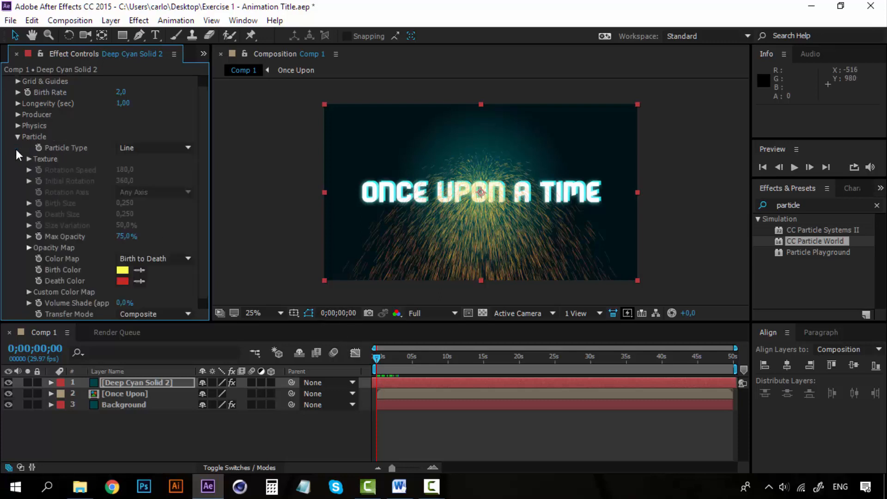
pyautogui.click(17, 137)
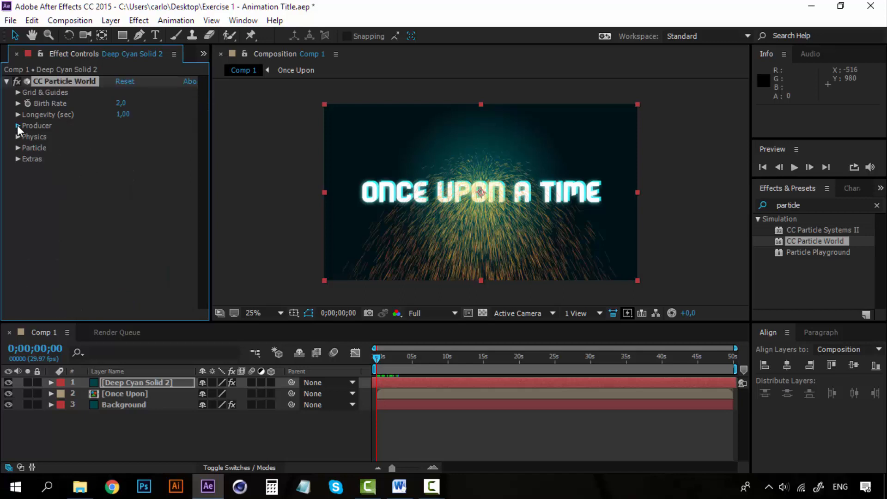
pyautogui.click(17, 125)
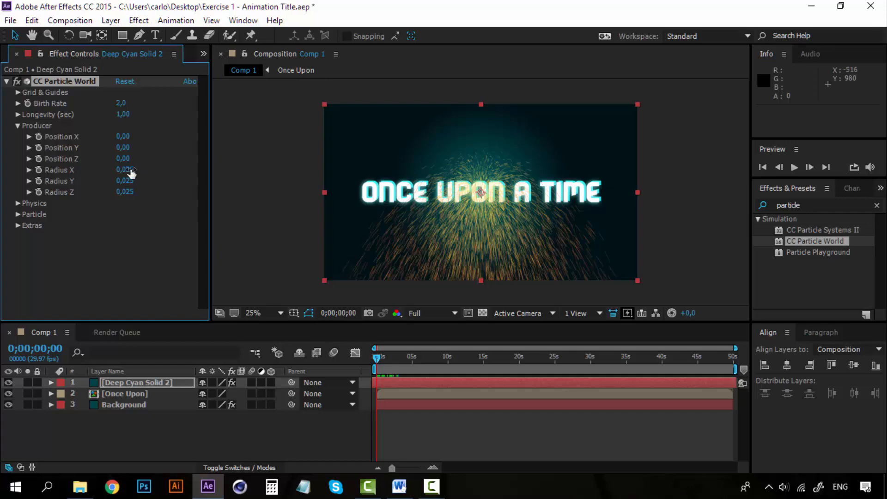
pyautogui.moveTo(125, 174); pyautogui.dragTo(269, 167)
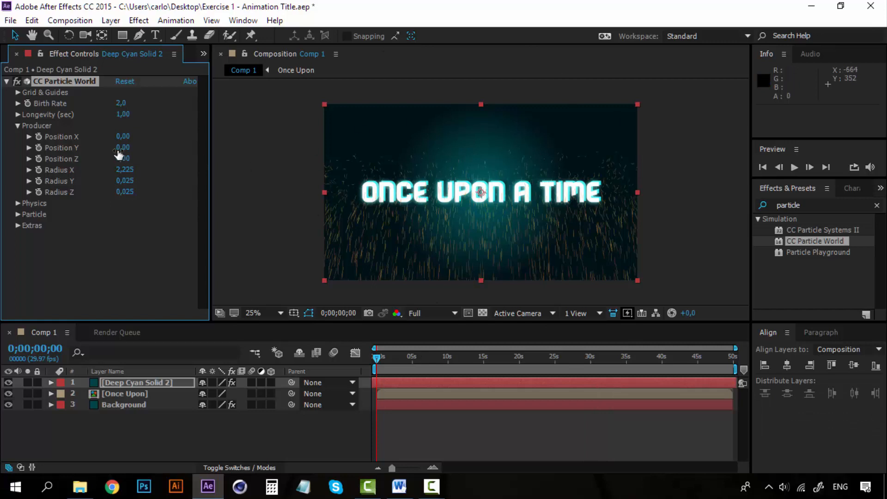
pyautogui.moveTo(121, 170); pyautogui.dragTo(201, 169)
pyautogui.moveTo(120, 170); pyautogui.dragTo(191, 168)
pyautogui.click(124, 171)
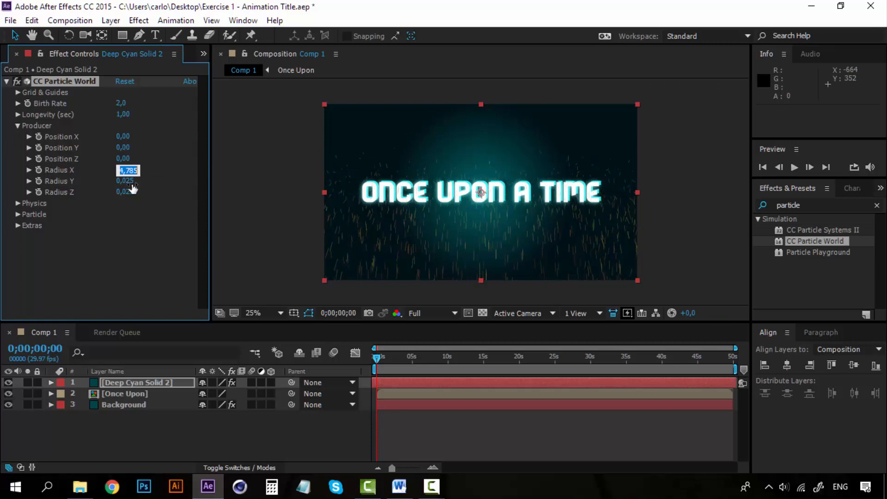
pyautogui.write('5')
pyautogui.click(148, 231)
# - Set the producer's Radius Y and Radius Z to 5 each
pyautogui.click(124, 180)
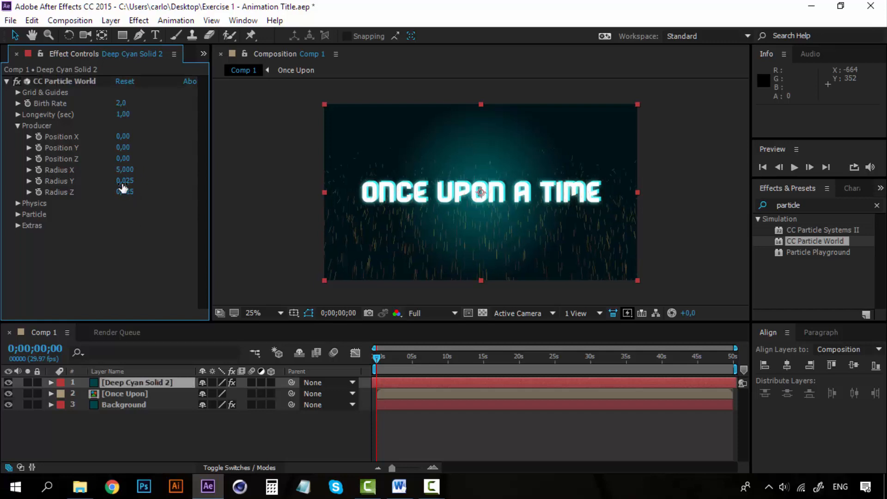
pyautogui.write('5')
pyautogui.click(138, 259)
pyautogui.click(128, 192)
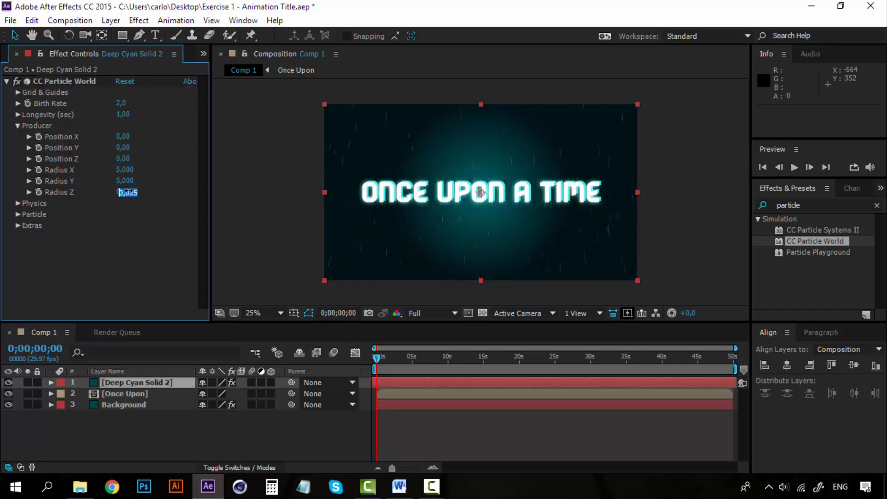
pyautogui.write('5')
pyautogui.click(140, 267)
# - Preview the opening frames to examine how the particles spread around the title
pyautogui.press('space')
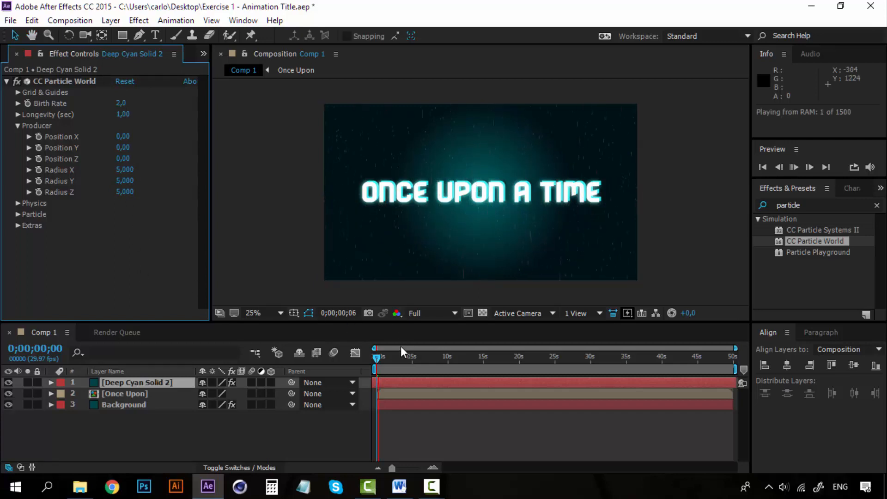
pyautogui.click(376, 359)
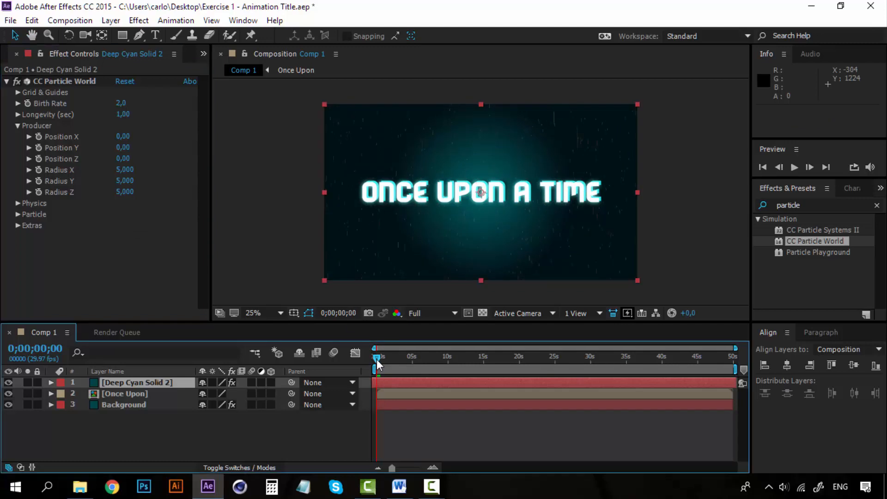
pyautogui.scroll(2, 481, 220)
pyautogui.scroll(-2, 481, 220)
pyautogui.press('space')
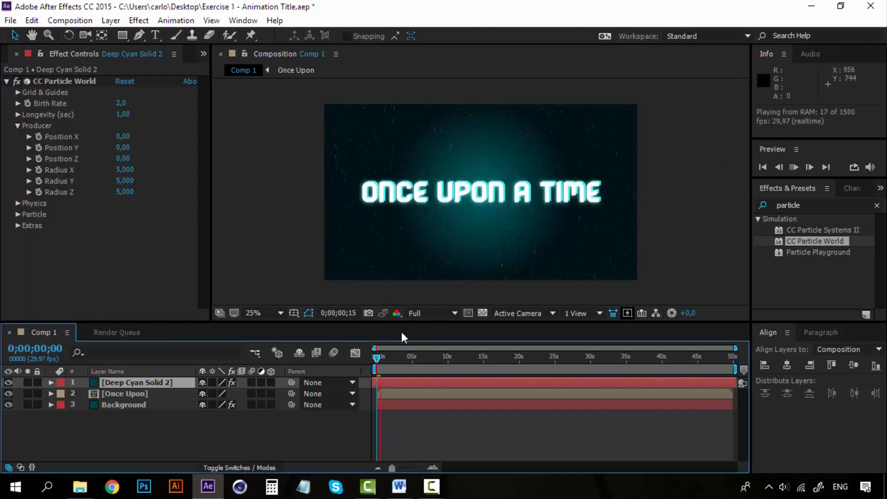
pyautogui.click(375, 357)
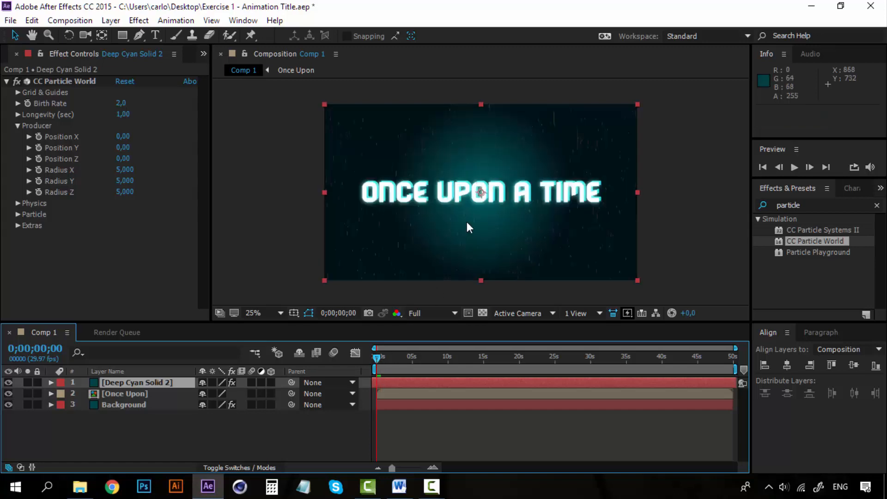
pyautogui.scroll(2, 478, 207)
pyautogui.scroll(-2, 478, 207)
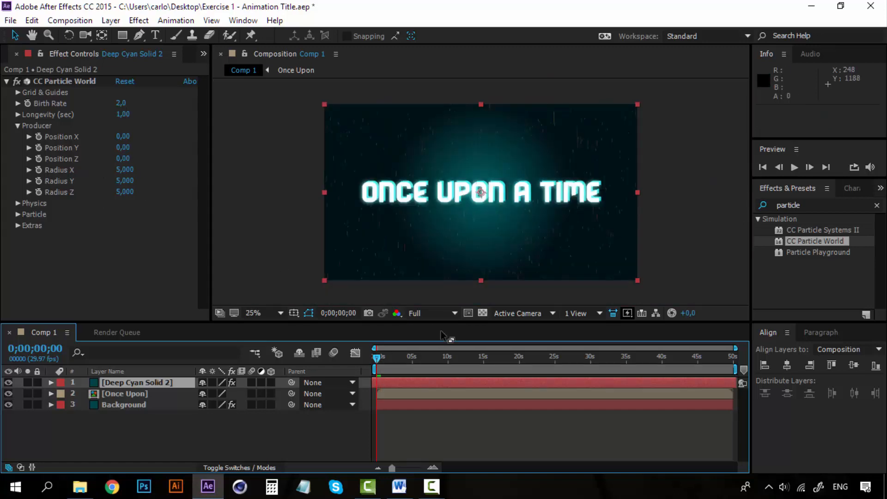
# - Play the animation from the first frame and look over CC Particle World's Physics settings
pyautogui.press('space')
pyautogui.click(377, 359)
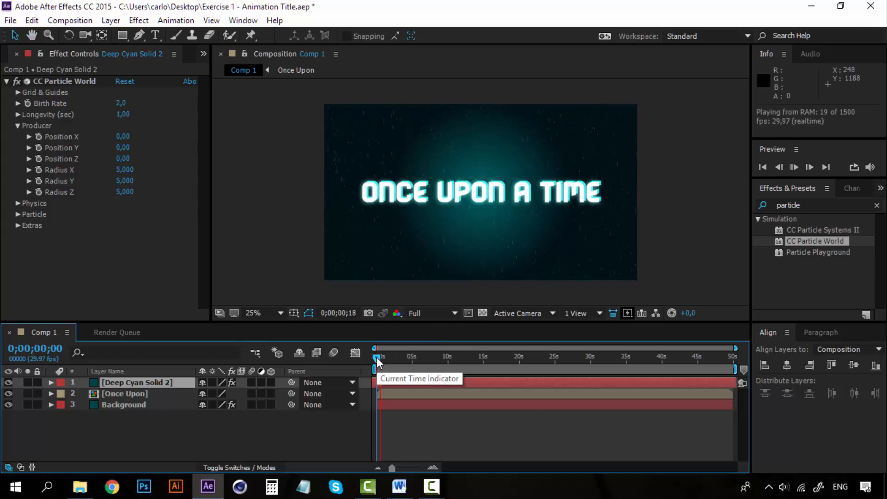
pyautogui.press('space')
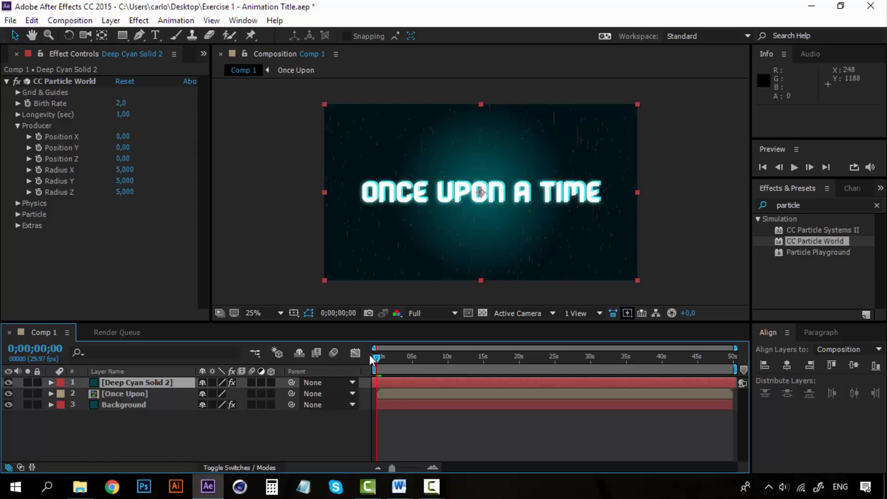
pyautogui.click(18, 126)
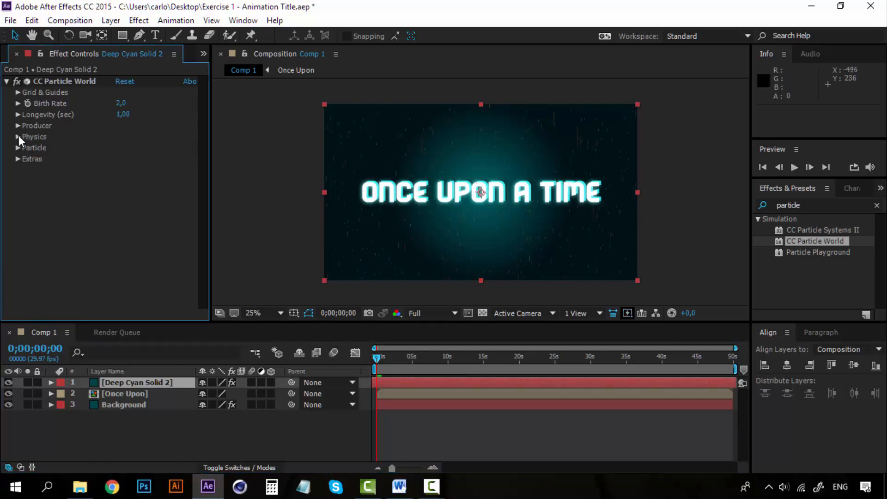
pyautogui.click(18, 137)
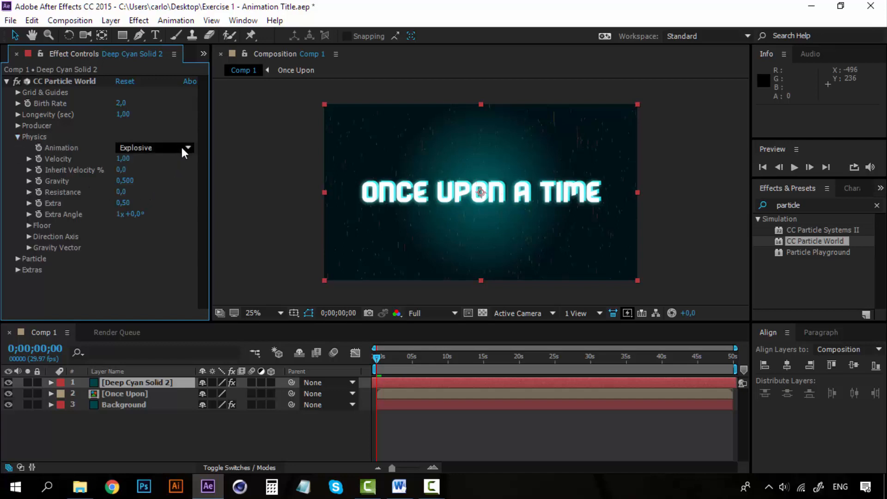
pyautogui.press('space')
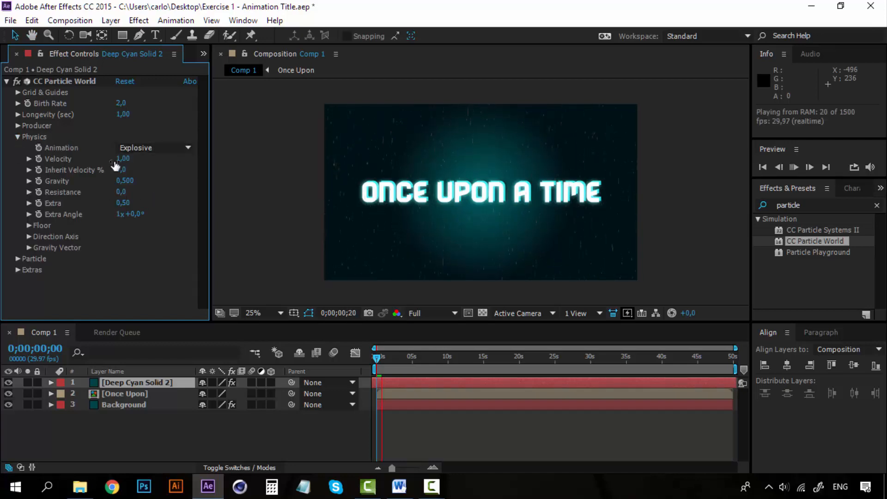
pyautogui.click(18, 137)
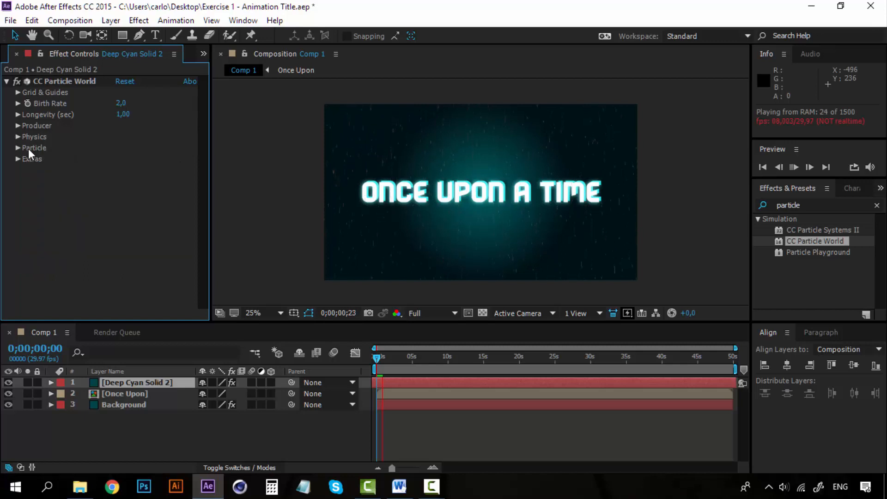
# - Set CC Particle World's Particle Type to Motion Polygon
pyautogui.click(17, 148)
pyautogui.click(172, 148)
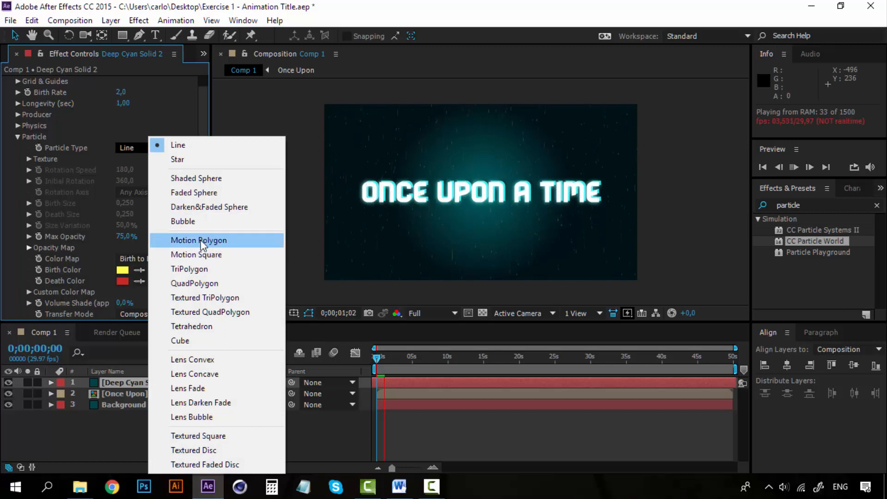
pyautogui.click(201, 240)
pyautogui.click(159, 134)
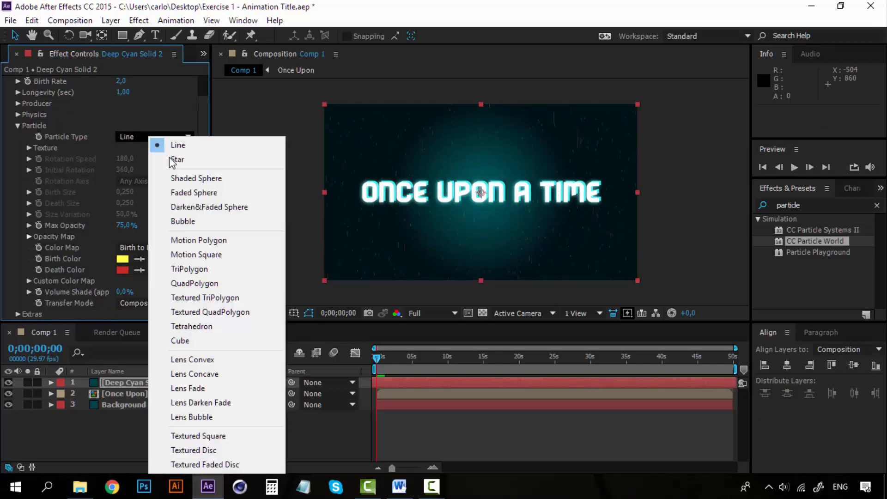
pyautogui.click(219, 243)
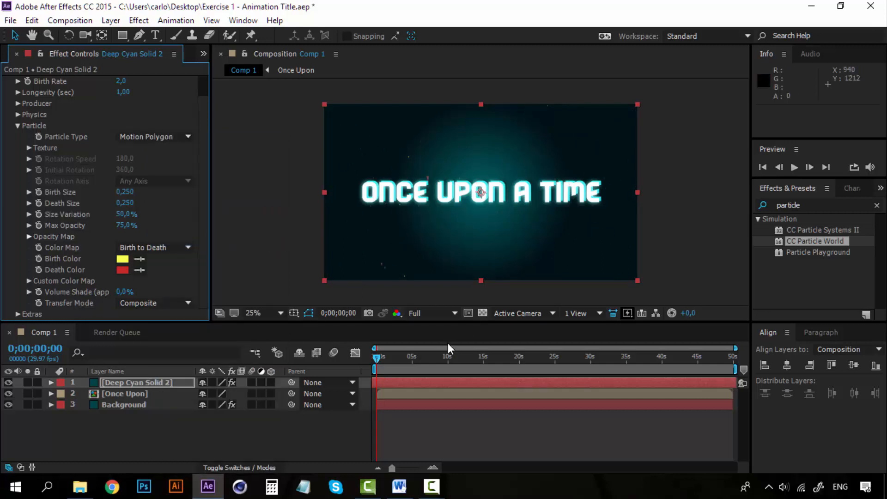
# - Preview the Motion Polygon particles from the start of the composition
pyautogui.press('space')
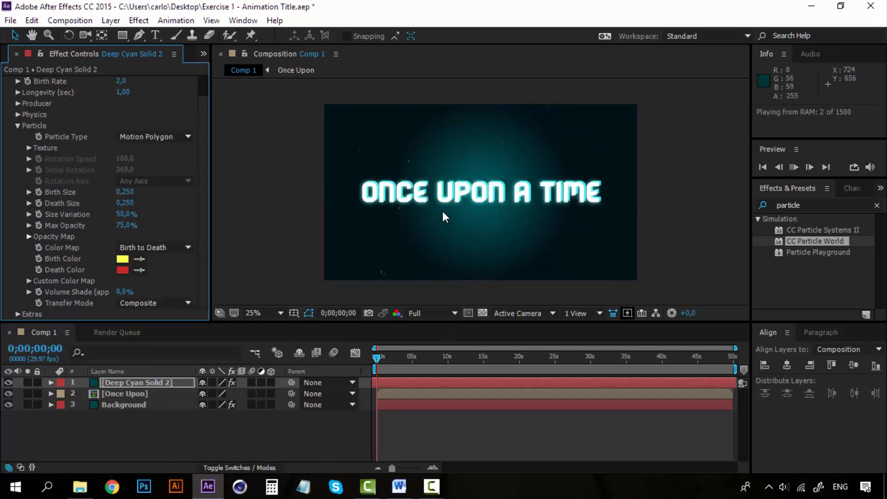
pyautogui.click(375, 359)
pyautogui.press('space')
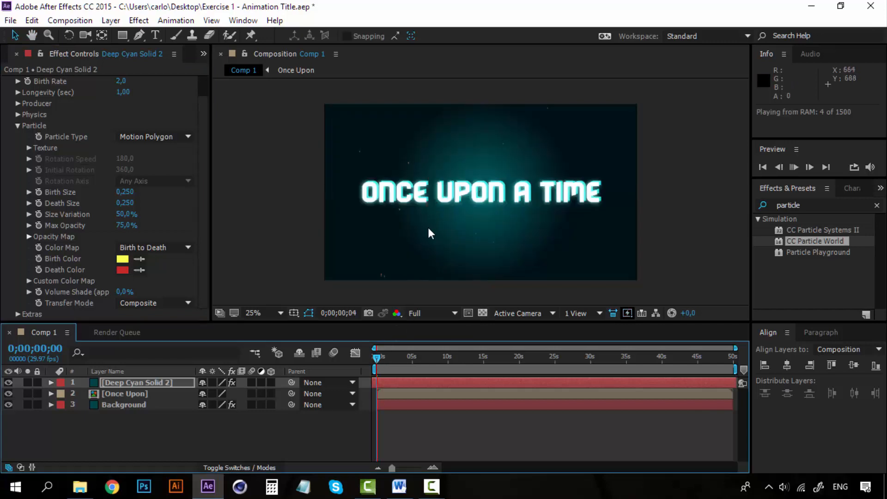
pyautogui.click(374, 356)
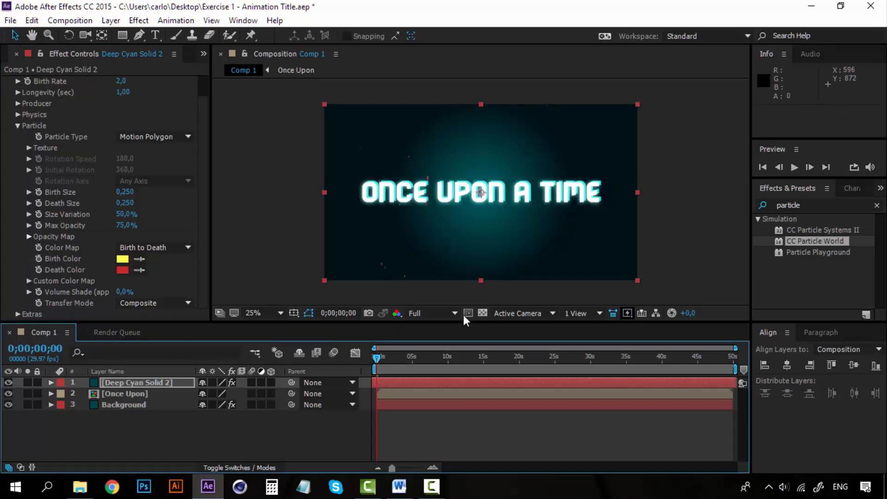
# - Lower the composition's preview resolution to Half and replay the animation from the first frame
pyautogui.click(458, 312)
pyautogui.click(445, 362)
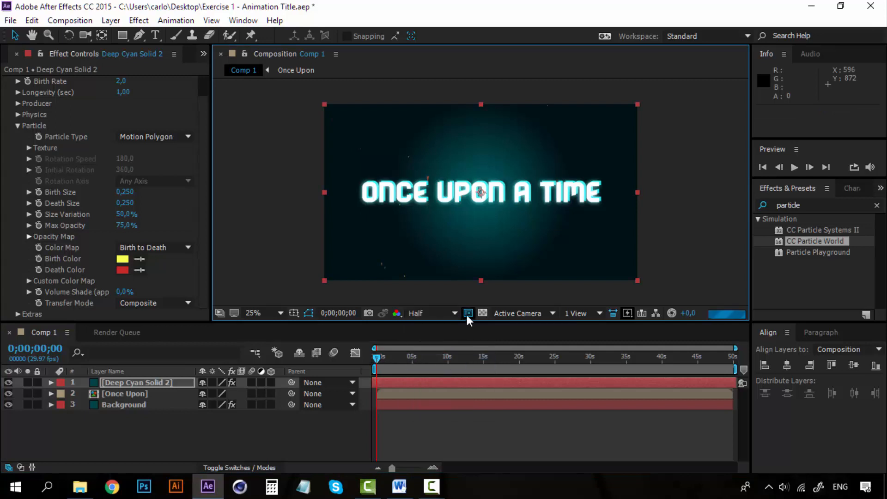
pyautogui.press('space')
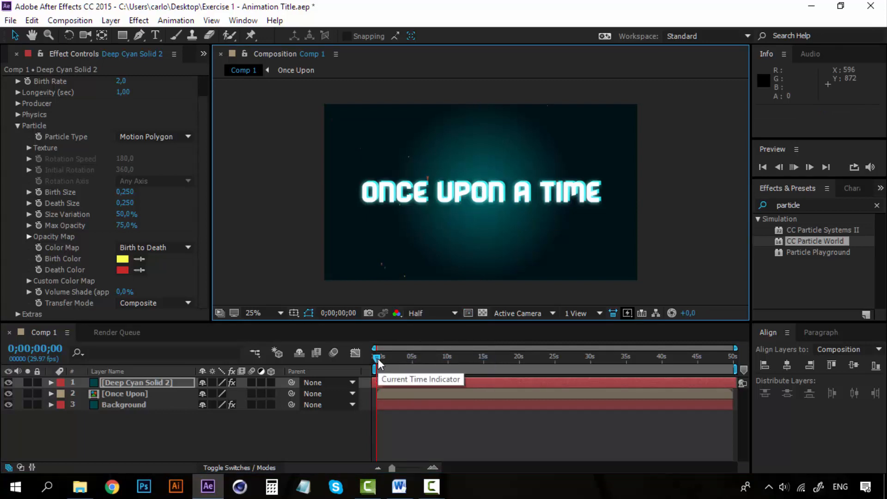
pyautogui.click(374, 355)
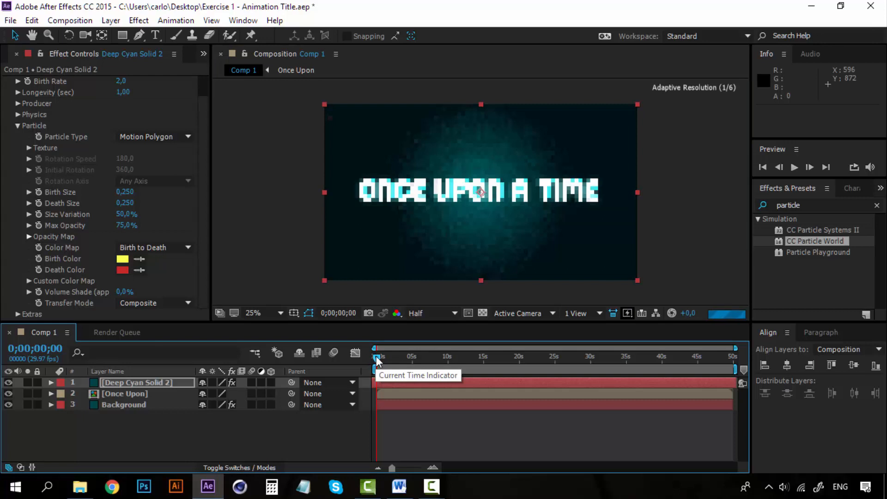
pyautogui.press('space')
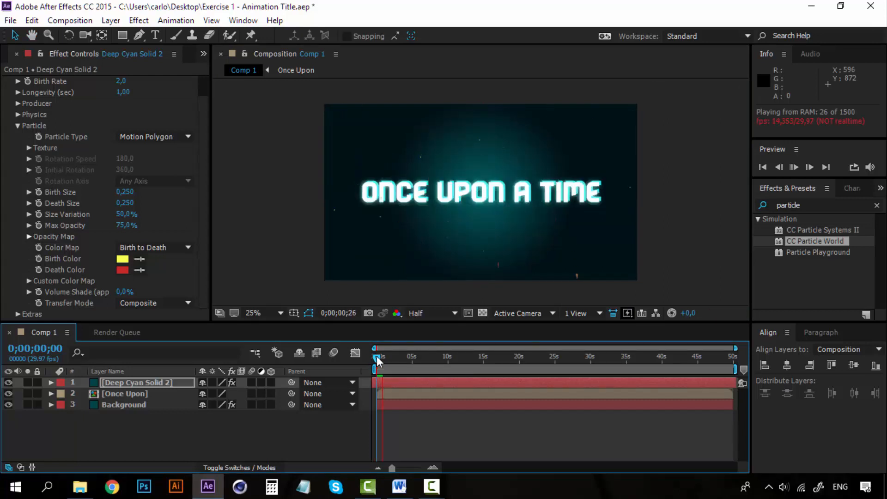
pyautogui.press('space')
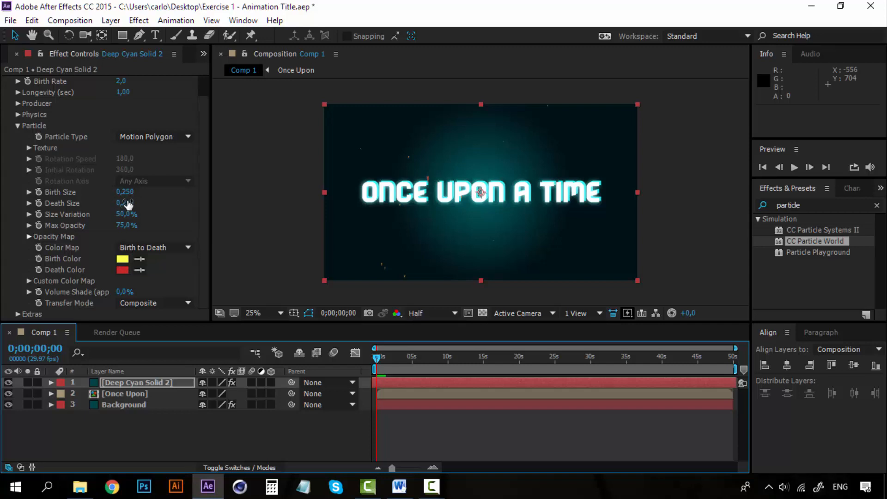
# - Set the particles' Death Size to 0,100, Birth Size to 0,410 and Size Variation to 100%
pyautogui.moveTo(128, 202); pyautogui.dragTo(117, 202)
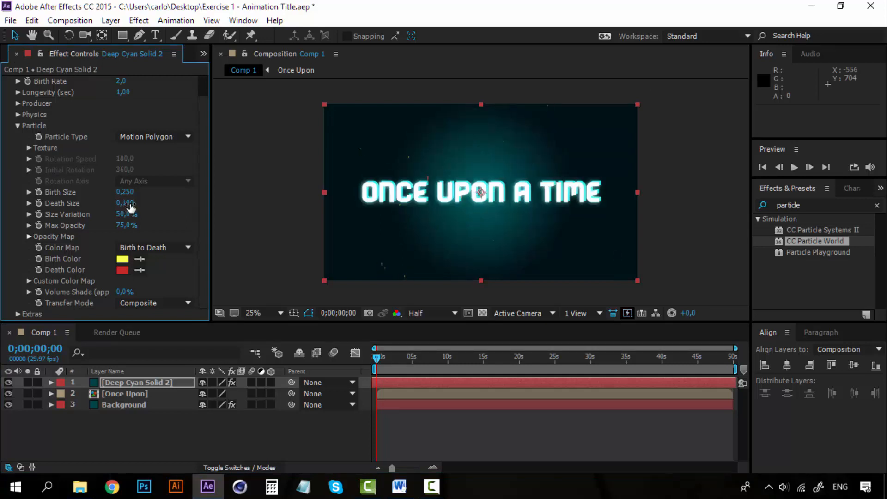
pyautogui.moveTo(126, 192); pyautogui.dragTo(137, 191)
pyautogui.click(125, 192)
pyautogui.press('Return')
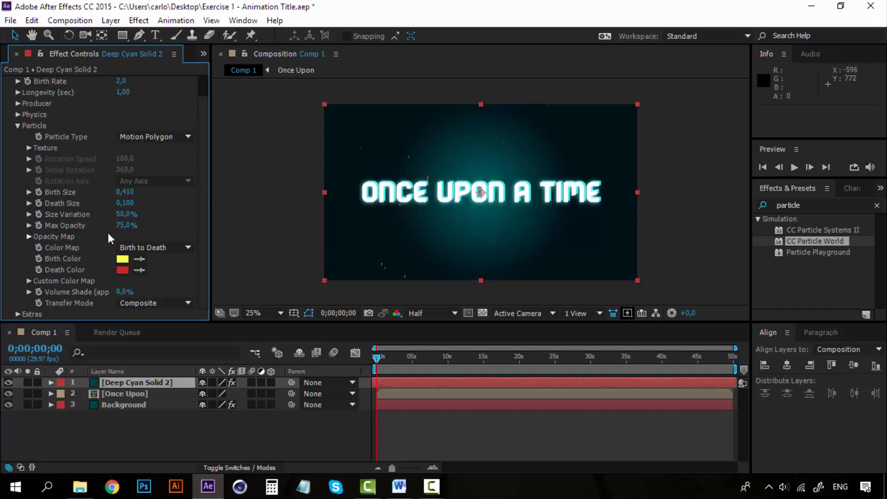
pyautogui.moveTo(121, 214); pyautogui.dragTo(159, 214)
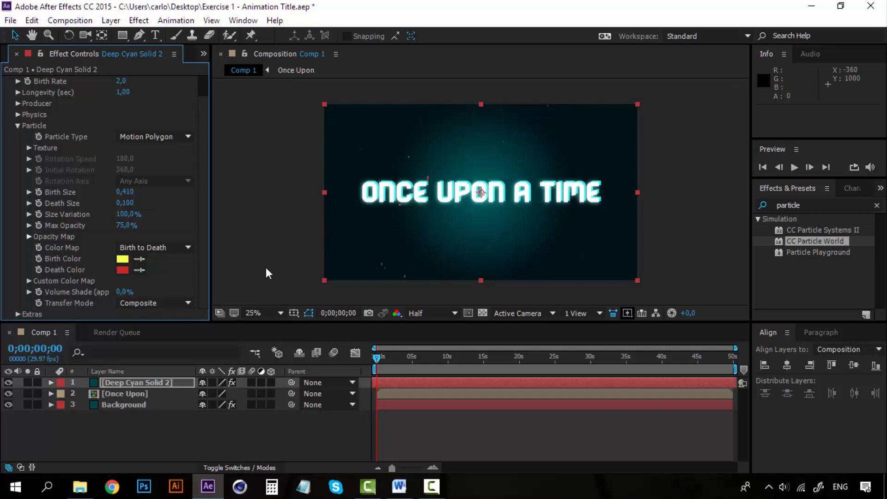
# - Play the animation at Third resolution to check the resized particles, stopping at 0;00;08;26
pyautogui.press('space')
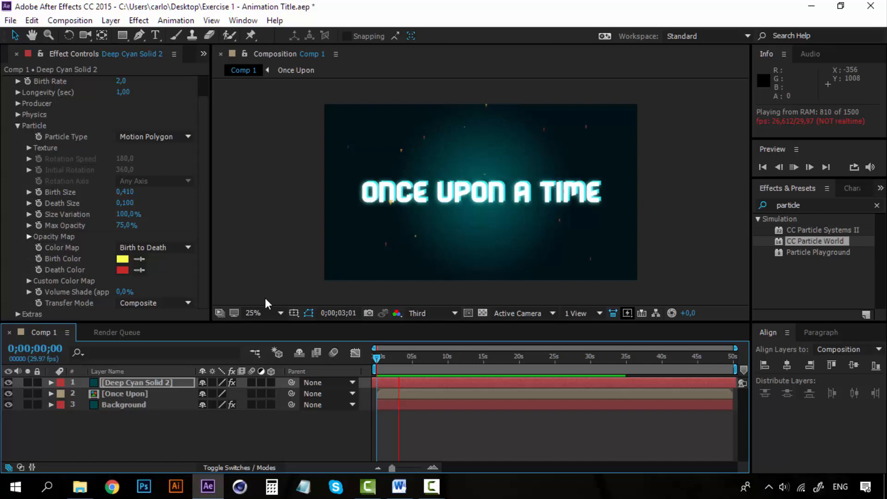
pyautogui.scroll(2, 265, 299)
pyautogui.scroll(-2, 266, 300)
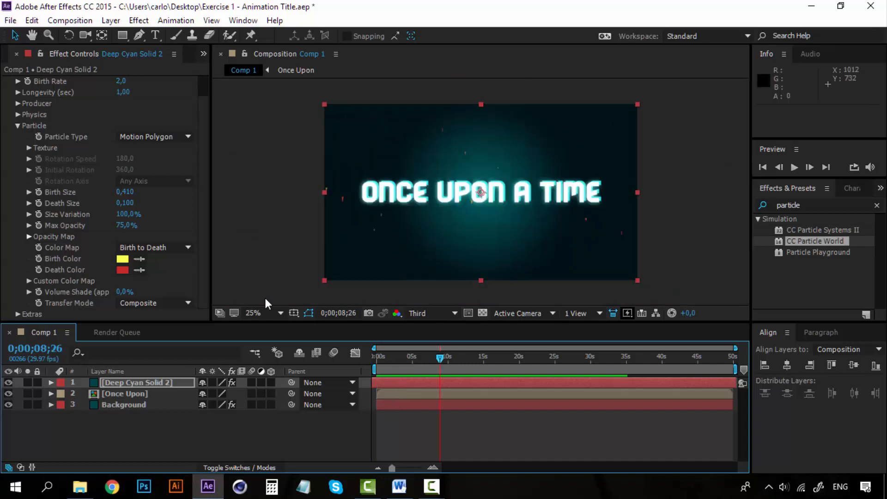
pyautogui.scroll(2, 266, 300)
pyautogui.scroll(-1, 265, 300)
# - Change the particles' Birth Color to bright cyan, 34FFF3
pyautogui.click(123, 260)
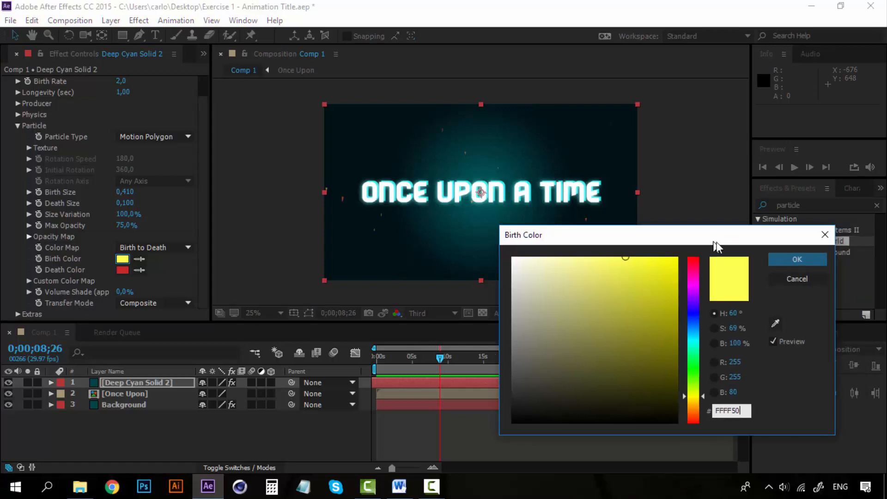
pyautogui.moveTo(697, 356); pyautogui.dragTo(698, 343)
pyautogui.moveTo(628, 303); pyautogui.dragTo(642, 230)
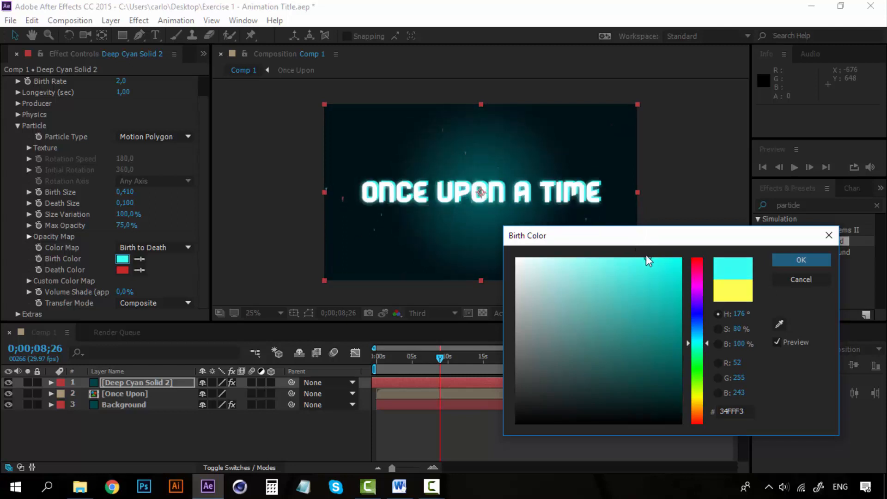
pyautogui.click(806, 259)
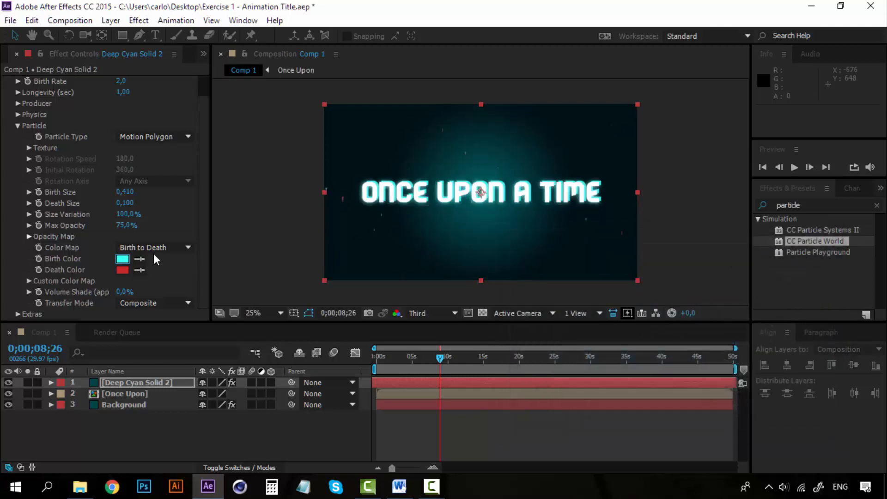
# - Change the particles' Death Color to dark blue, 006397
pyautogui.click(124, 270)
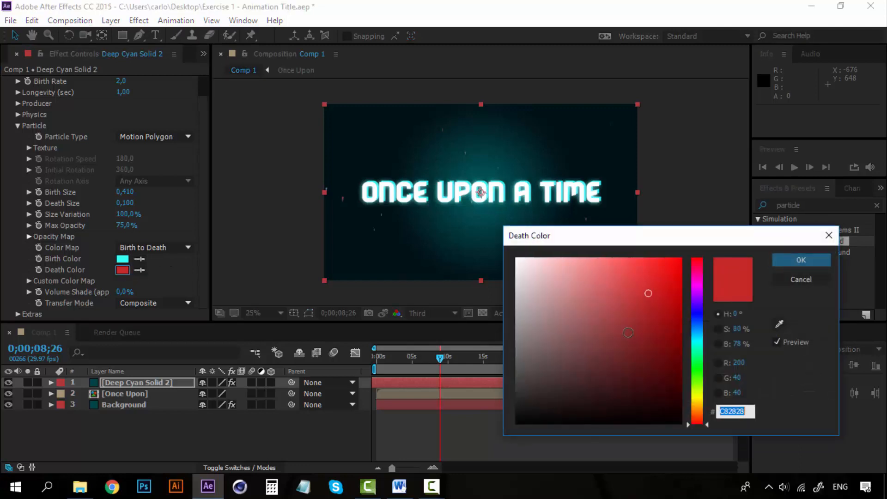
pyautogui.click(696, 332)
pyautogui.moveTo(654, 294)
pyautogui.mouseDown()
pyautogui.moveTo(690, 311)
pyautogui.moveTo(686, 326)
pyautogui.mouseUp()
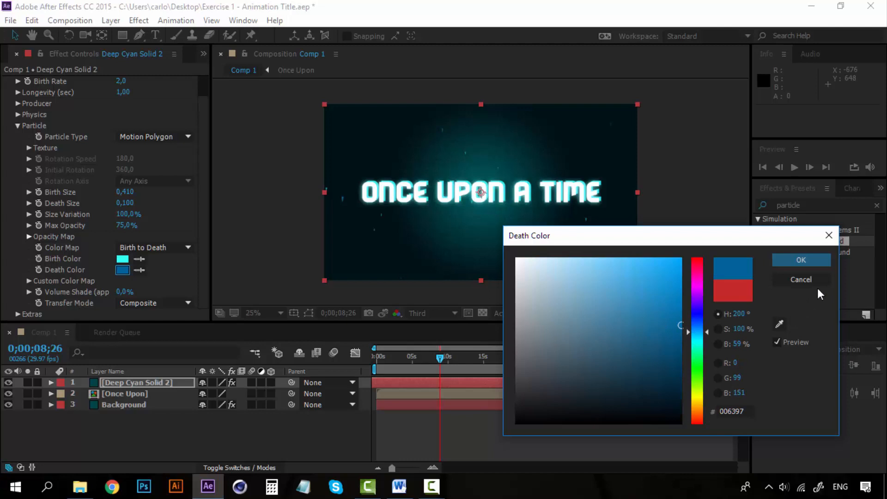
pyautogui.click(792, 260)
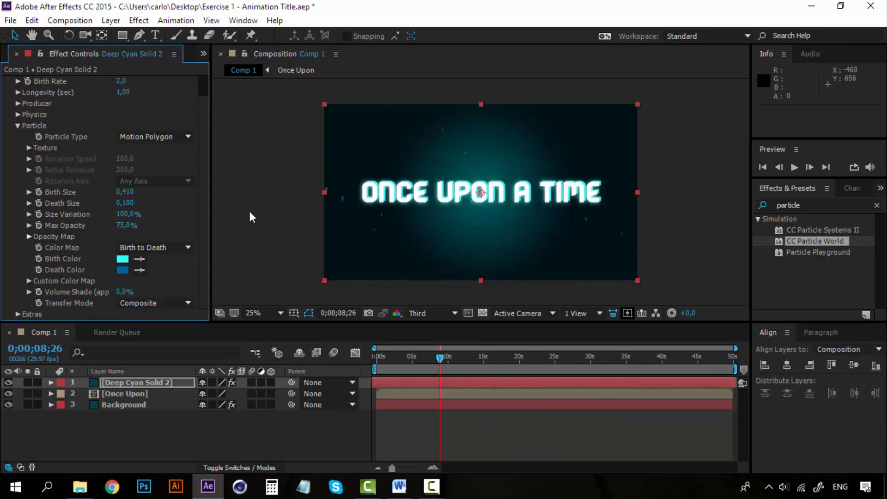
# - Set CC Particle World's Birth Rate to 10
pyautogui.click(18, 126)
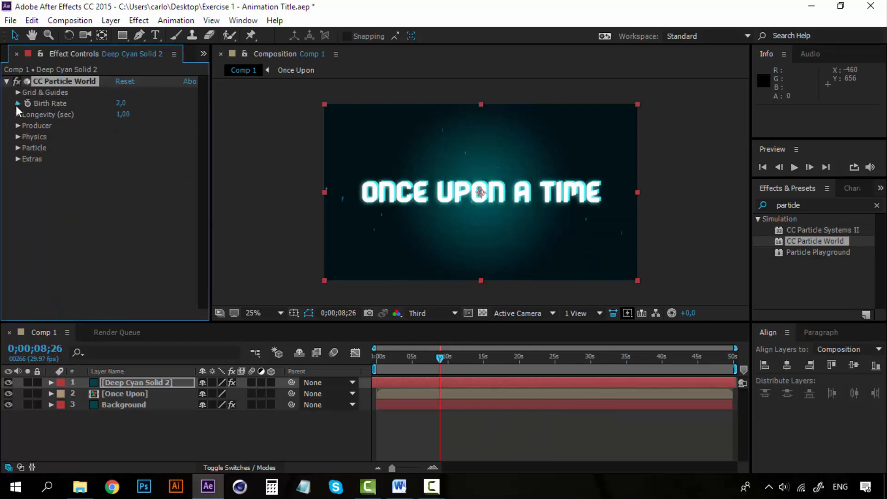
pyautogui.click(17, 104)
pyautogui.click(18, 104)
pyautogui.click(19, 128)
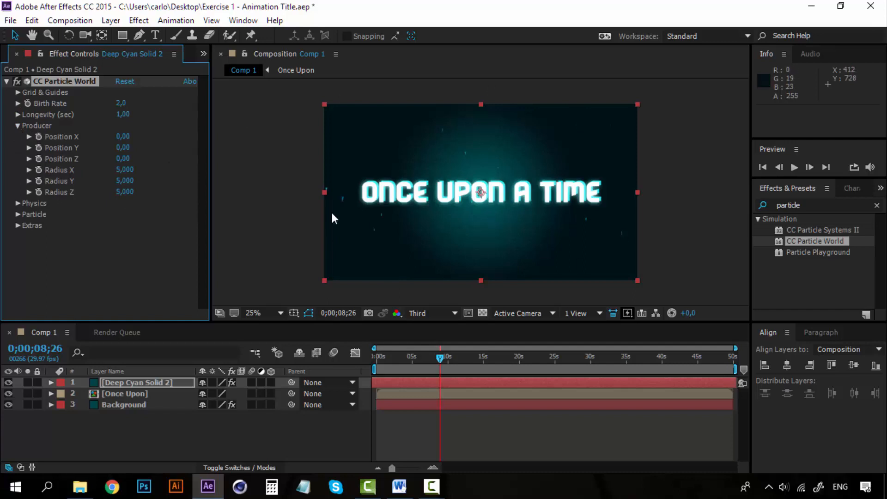
pyautogui.click(17, 125)
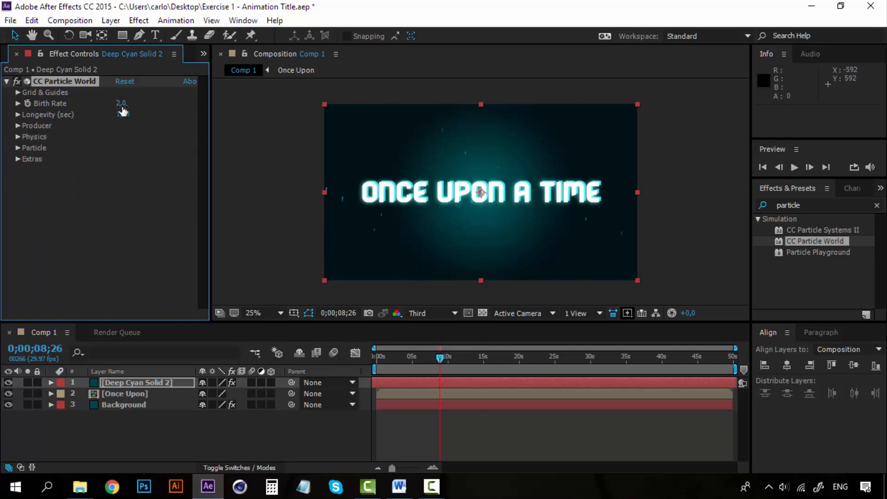
pyautogui.click(18, 103)
pyautogui.click(17, 103)
pyautogui.moveTo(121, 105); pyautogui.dragTo(156, 104)
pyautogui.click(123, 104)
pyautogui.press('Return')
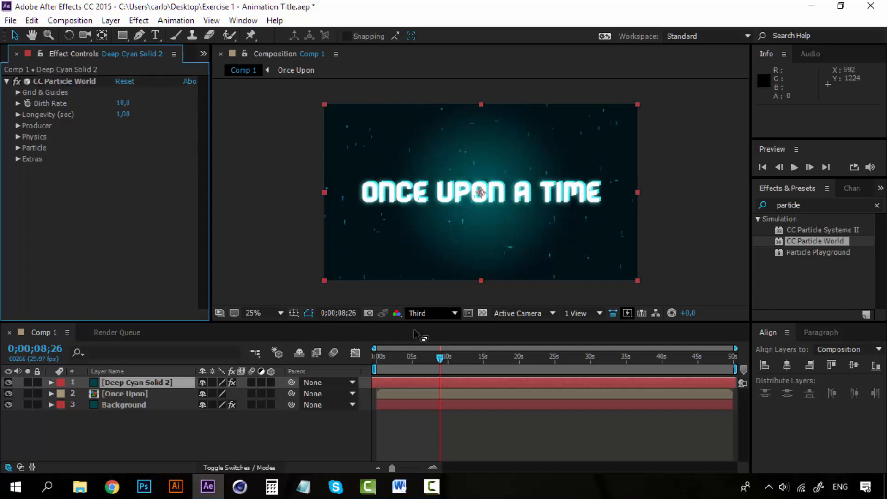
# - Preview the particles, stopping at 0;00;08;29, and set CC Particle World's Physics Animation to Vortex
pyautogui.press('space')
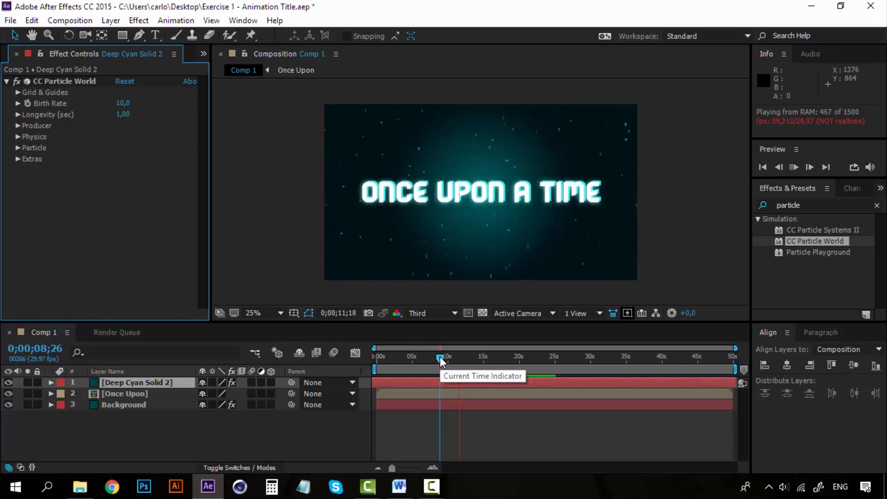
pyautogui.click(440, 369)
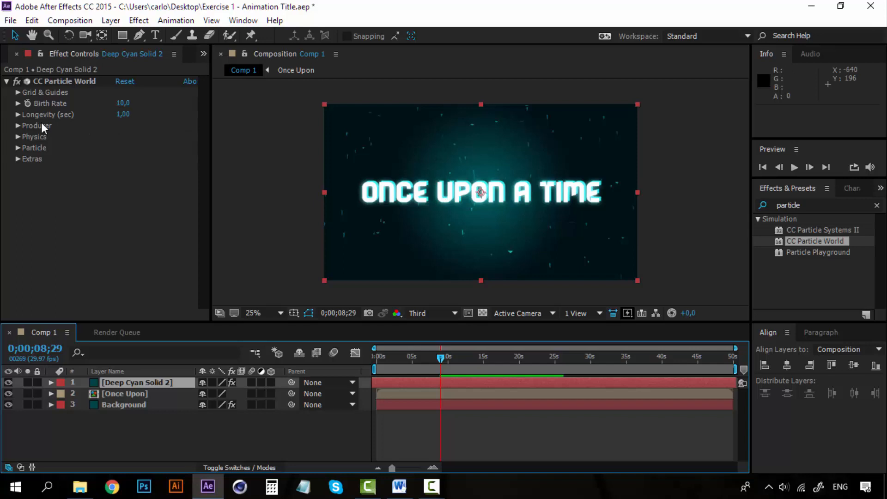
pyautogui.click(17, 136)
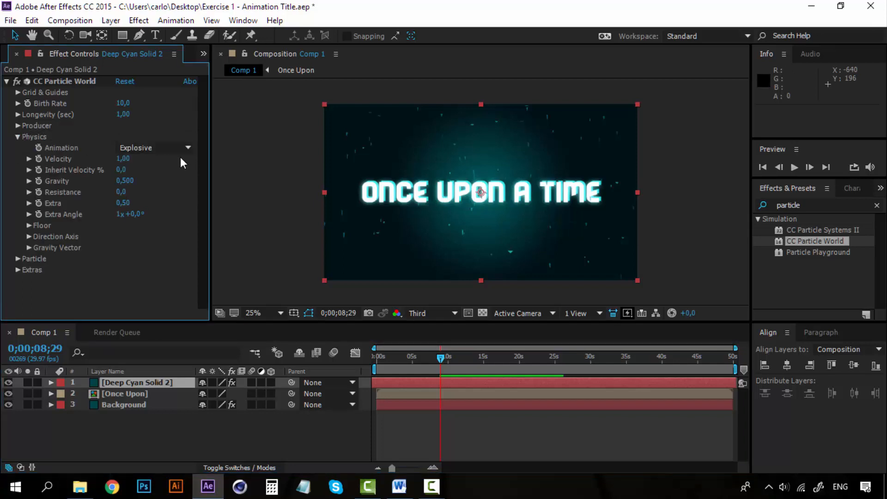
pyautogui.click(187, 151)
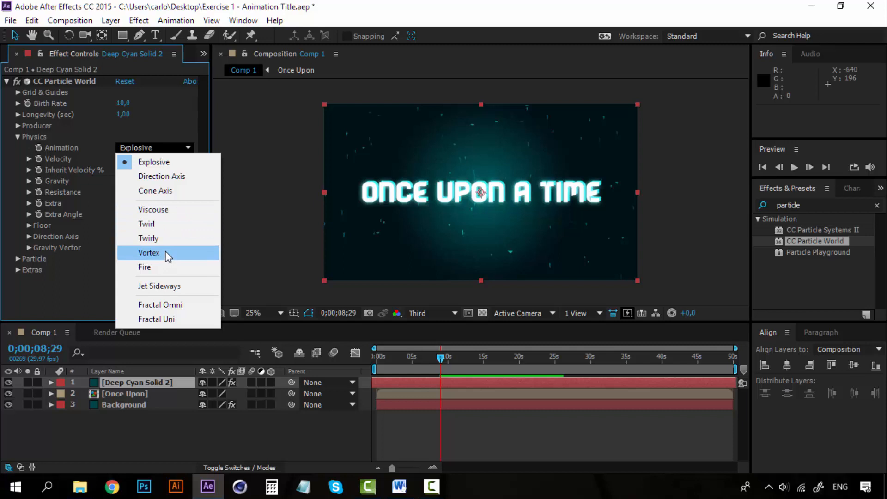
pyautogui.click(149, 253)
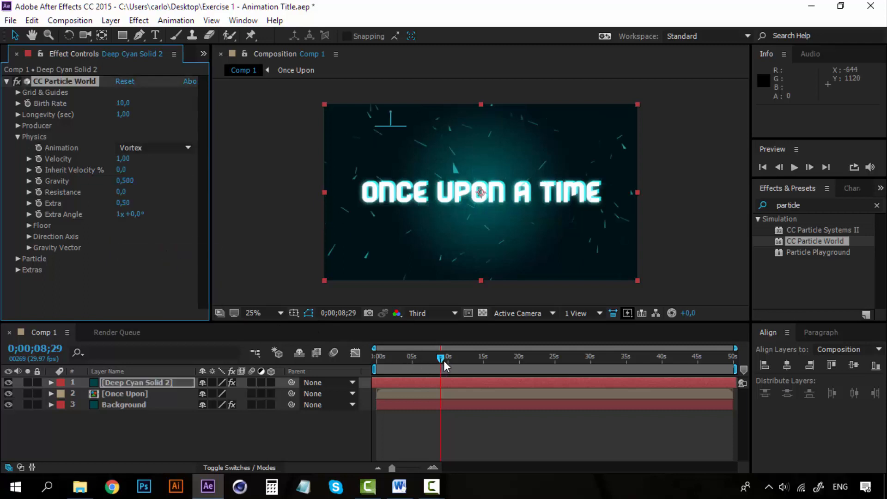
# - Play the animation from 0;00;08;29 to check how the particles move with the Vortex animation
pyautogui.press('space')
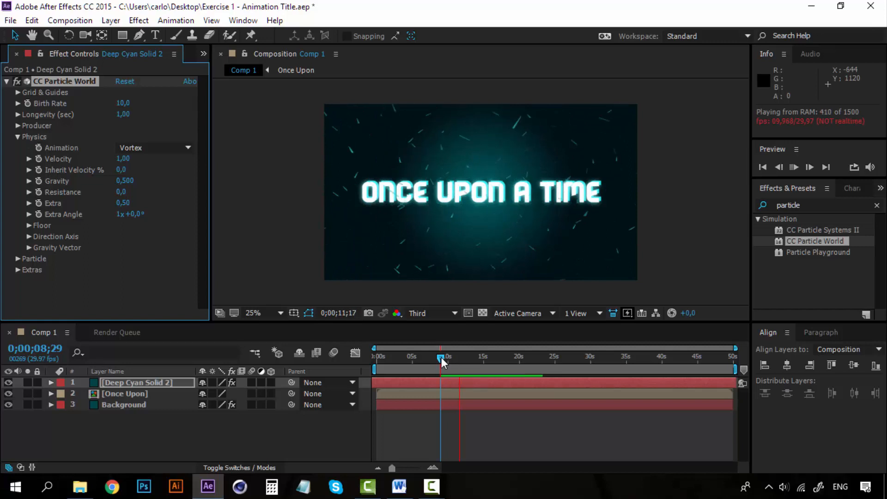
pyautogui.click(442, 361)
pyautogui.press('space')
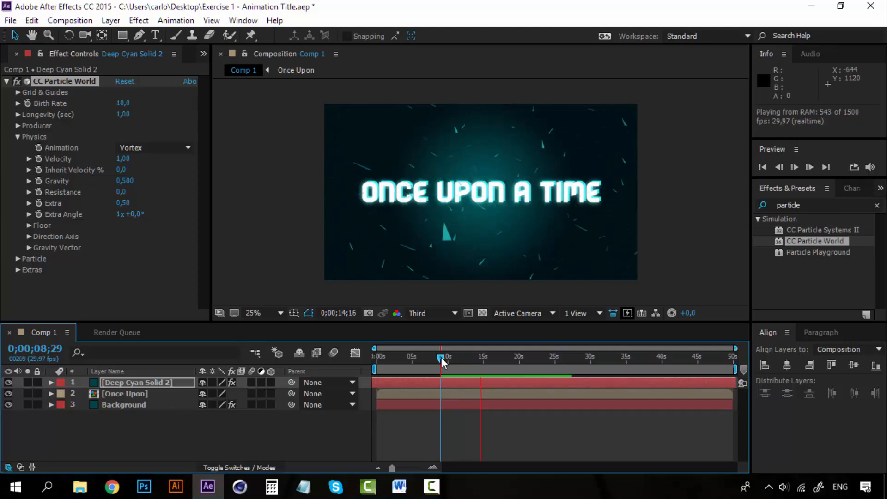
pyautogui.press('space')
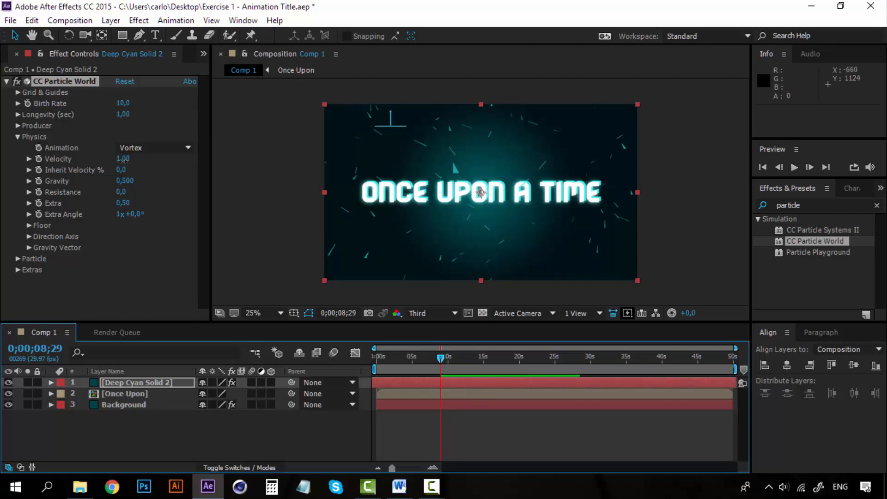
# - Set the particles' Velocity to 0,20 and preview the slower motion, moving the current time to 0;00;09;04
pyautogui.moveTo(124, 162); pyautogui.dragTo(80, 166)
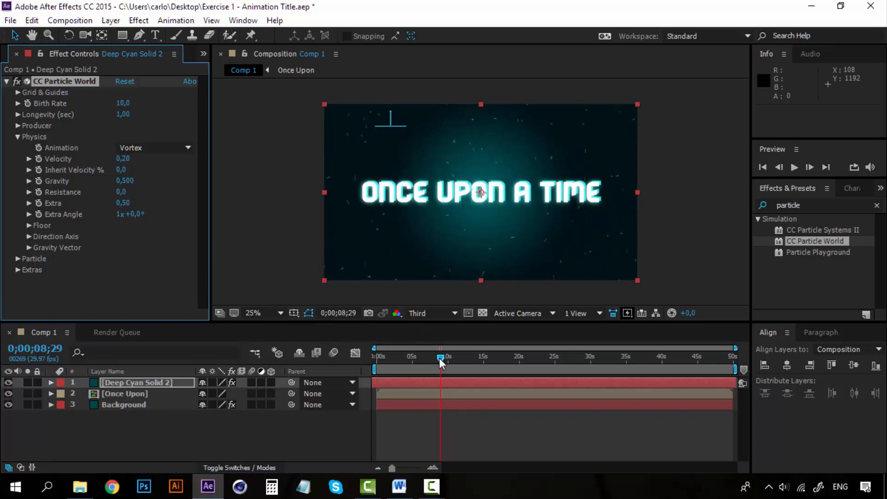
pyautogui.press('space')
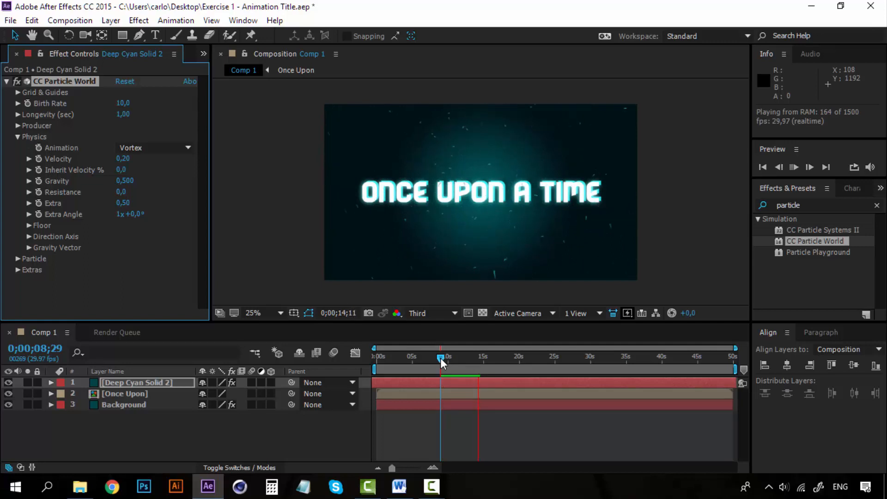
pyautogui.press('space')
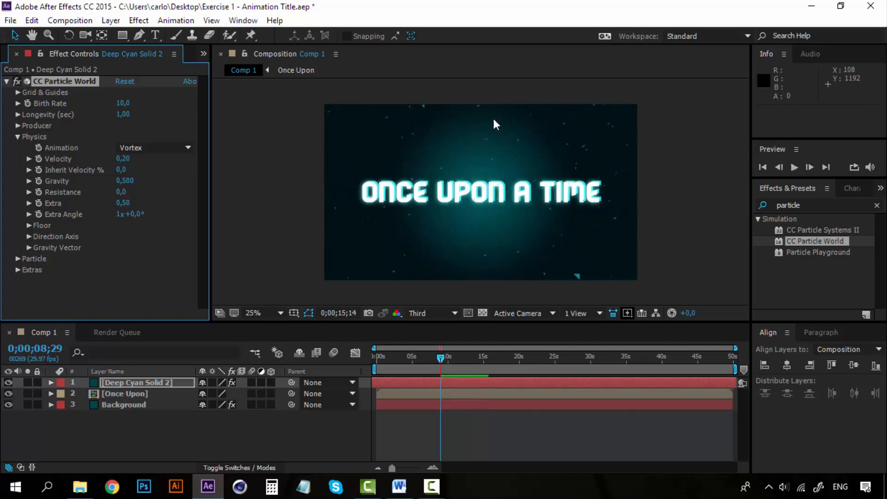
pyautogui.click(443, 357)
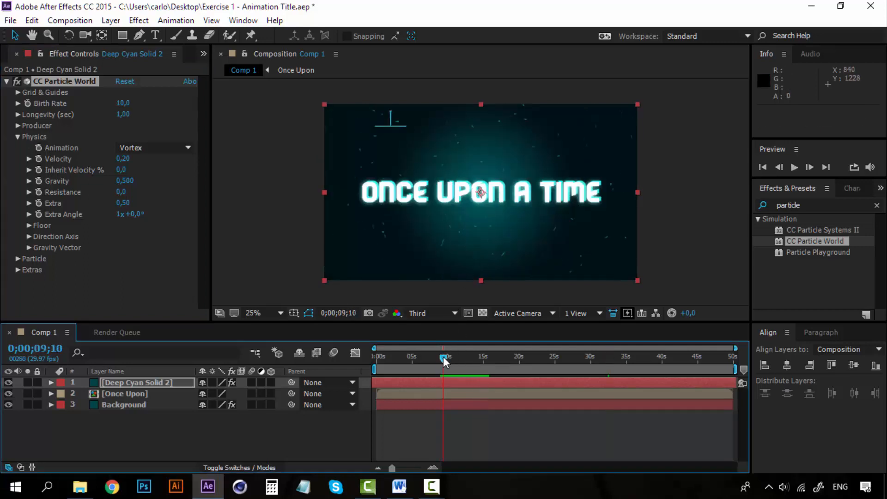
pyautogui.moveTo(443, 357); pyautogui.dragTo(442, 357)
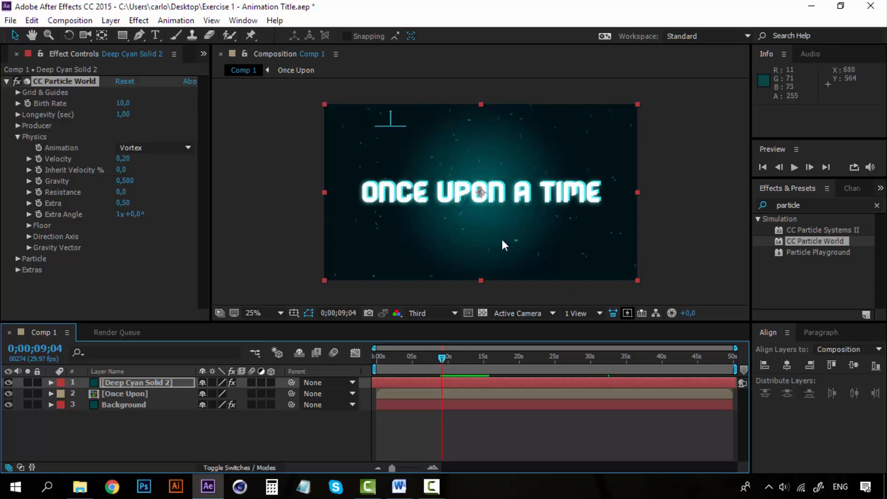
pyautogui.press('space')
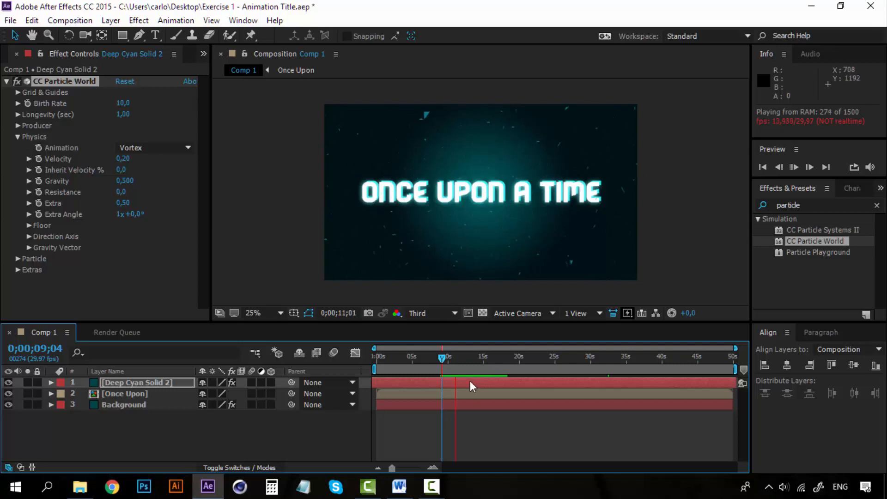
pyautogui.press('space')
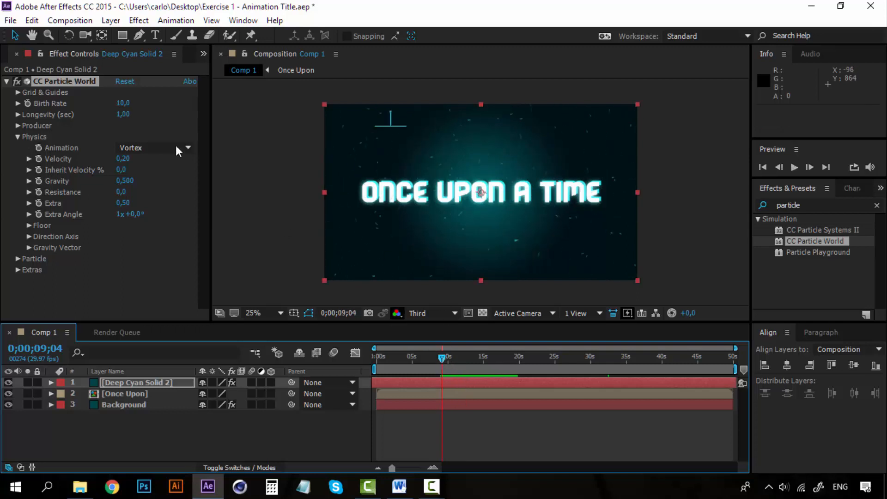
# - Try Fire as the particles' Physics Animation with a short preview, and switch it back to Vortex
pyautogui.click(147, 147)
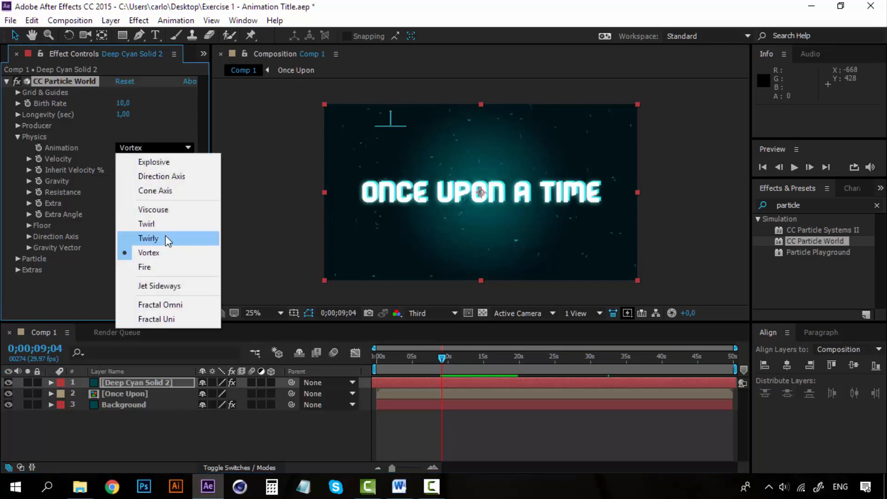
pyautogui.click(156, 266)
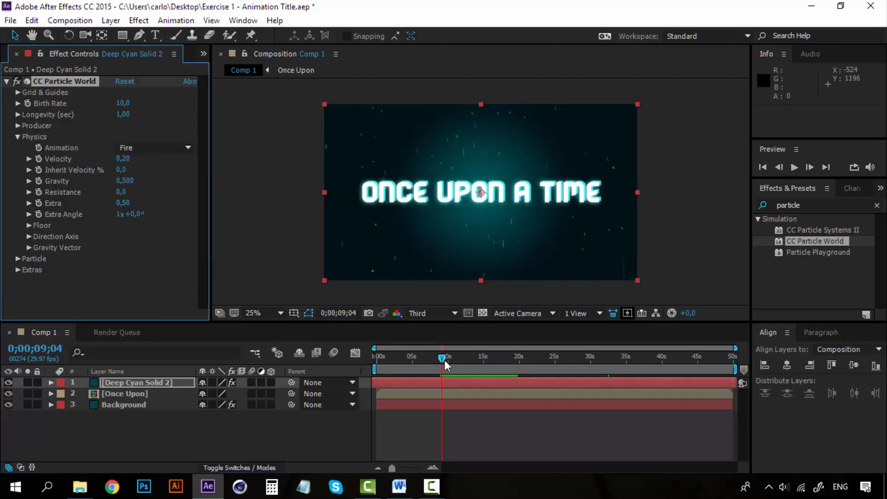
pyautogui.press('space')
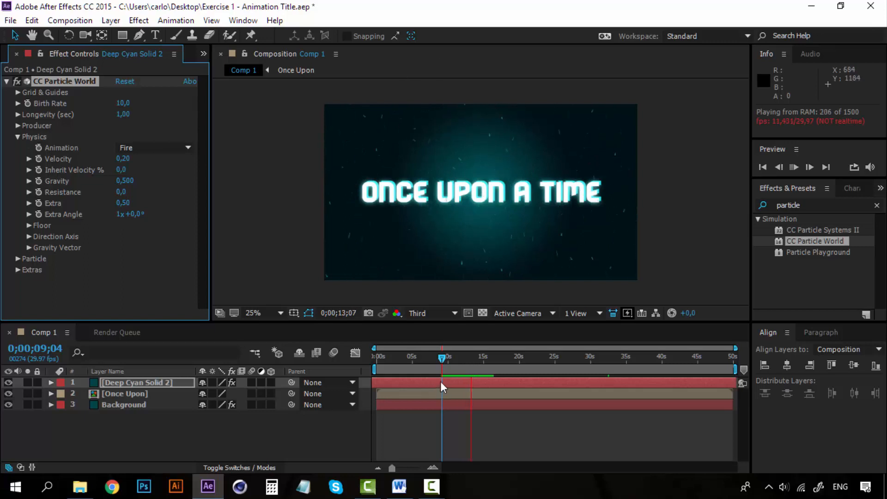
pyautogui.click(442, 356)
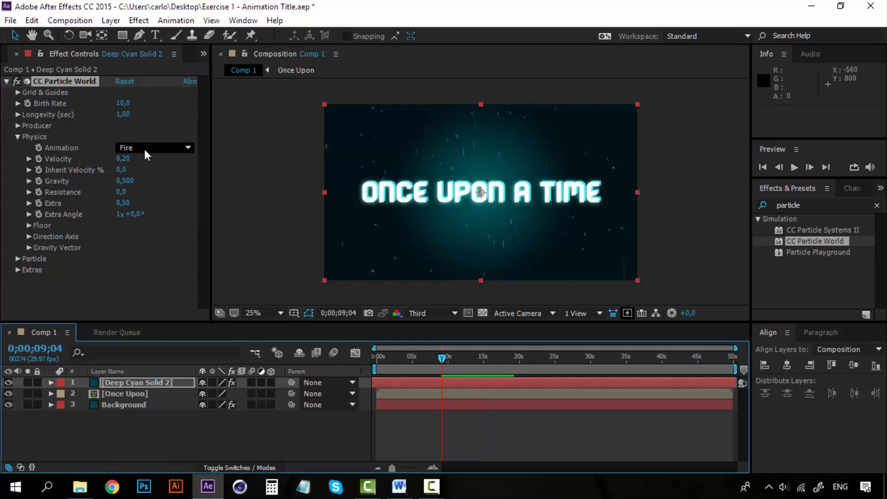
pyautogui.click(148, 147)
pyautogui.click(164, 252)
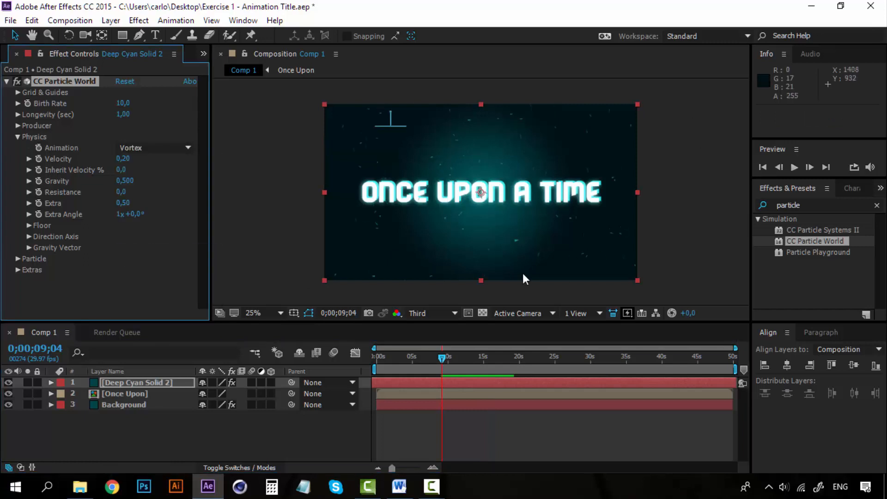
# - Replay the animation from 0;00;09;04 to review the Vortex particle motion at the reduced velocity
pyautogui.press('space')
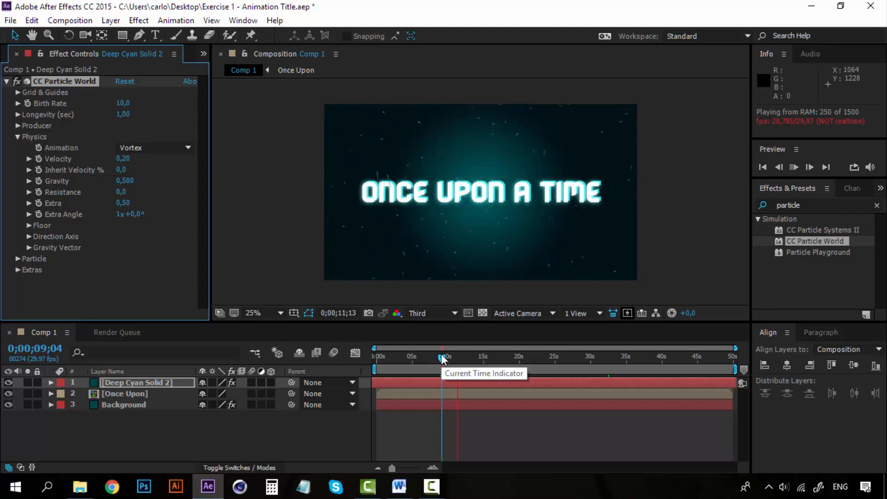
pyautogui.press('space')
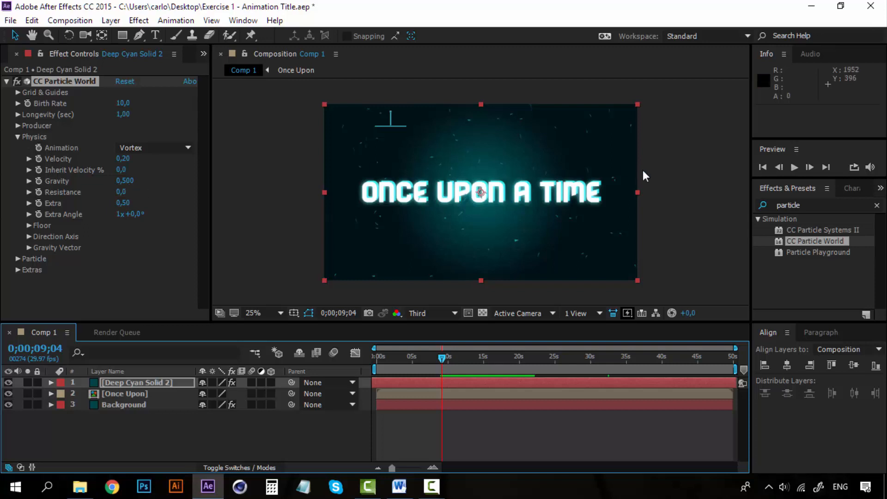
pyautogui.press('space')
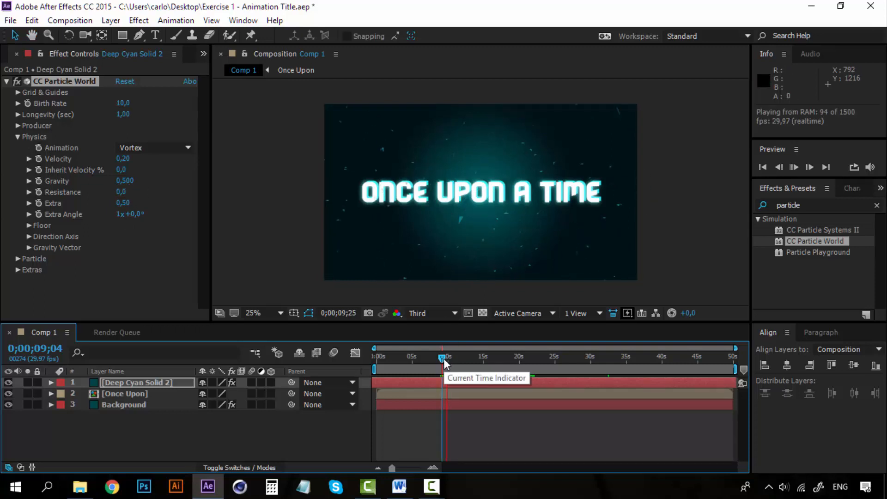
pyautogui.press('space')
pyautogui.press('space')
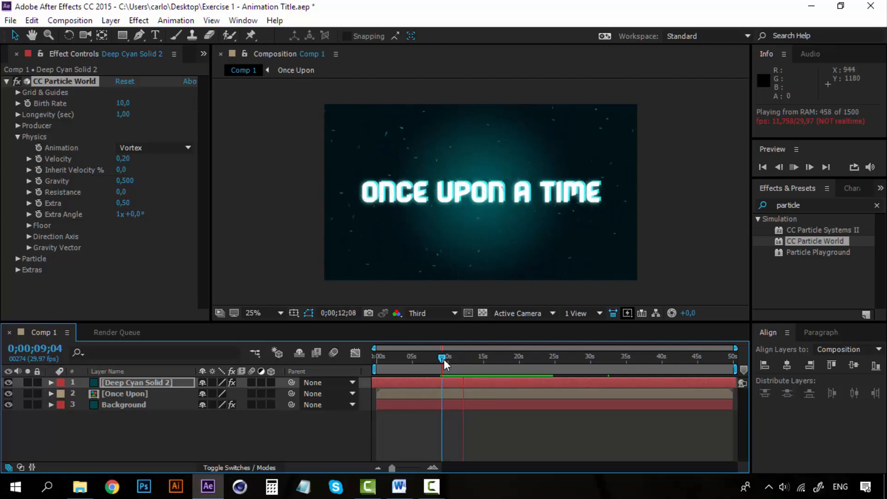
pyautogui.press('space')
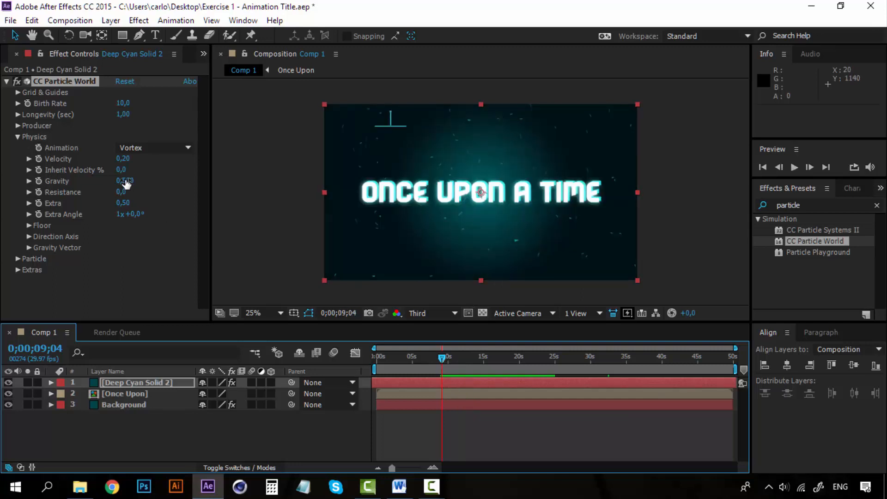
# - Try a particle Gravity of 0,010 and preview the animation from 0;00;09;04
pyautogui.moveTo(121, 181); pyautogui.dragTo(96, 182)
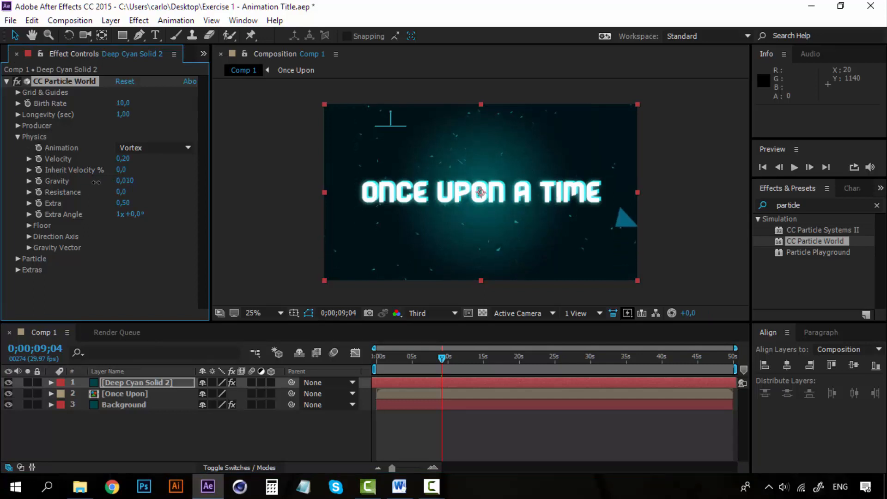
pyautogui.press('space')
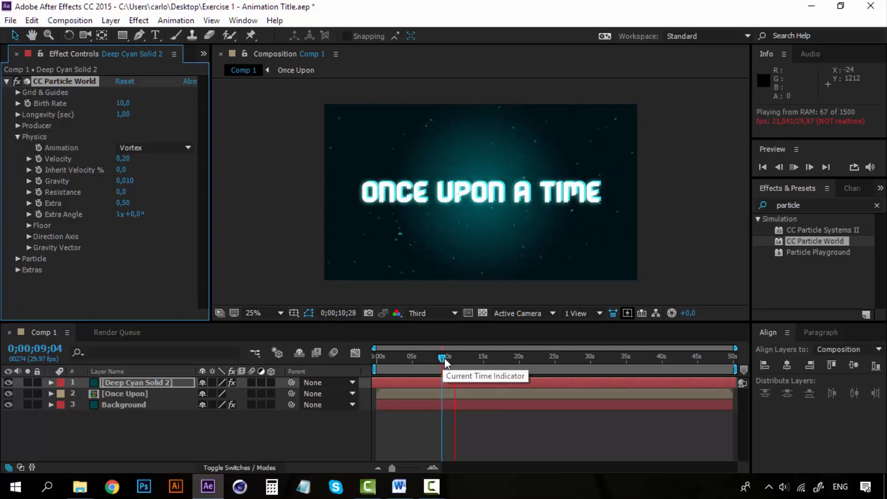
pyautogui.click(442, 357)
pyautogui.press('space')
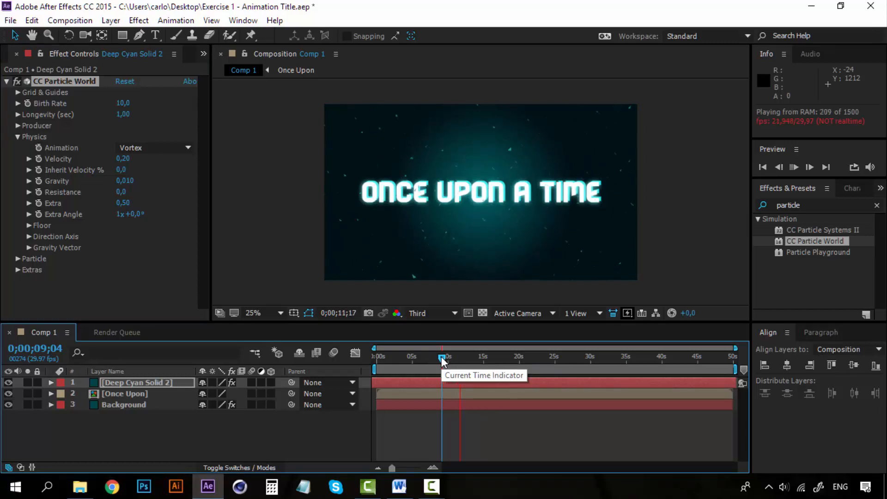
pyautogui.press('space')
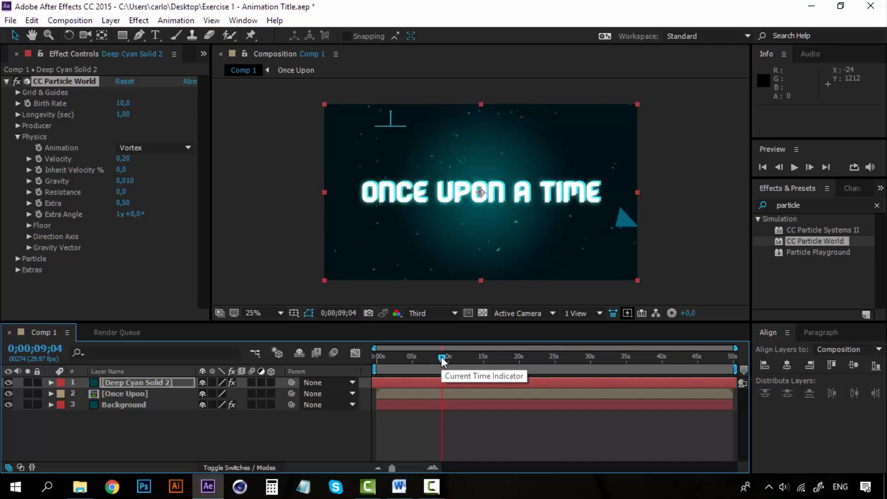
# - Set the particles' Gravity to 0,120 and play the animation to check it
pyautogui.click(125, 181)
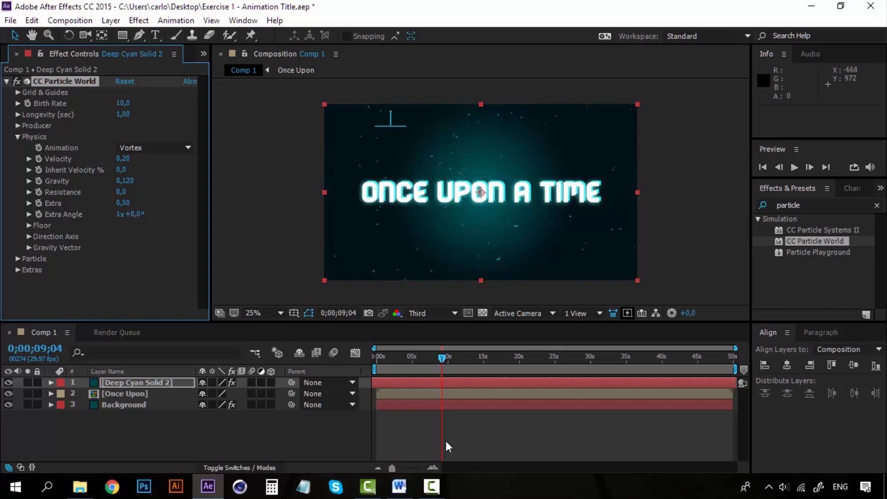
pyautogui.press('space')
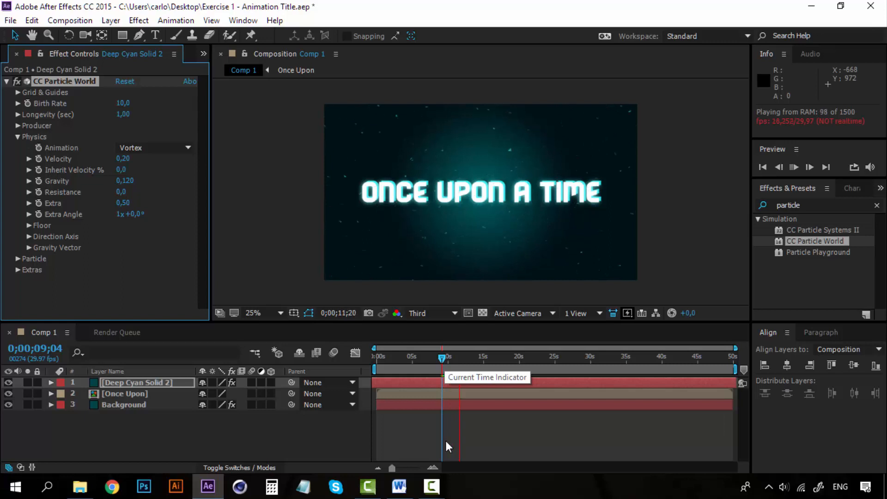
pyautogui.press('space')
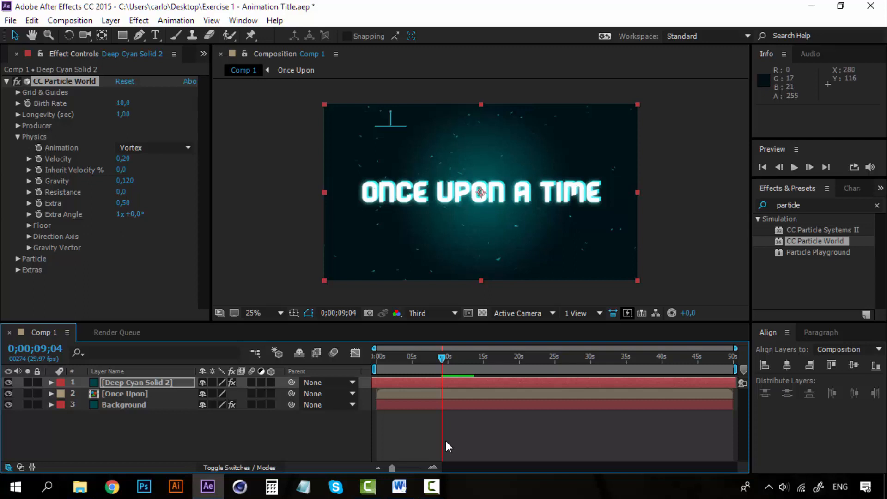
# - Set the particles' Resistance to 10,0 and play the animation from 0;00;09;04
pyautogui.press('Tab')
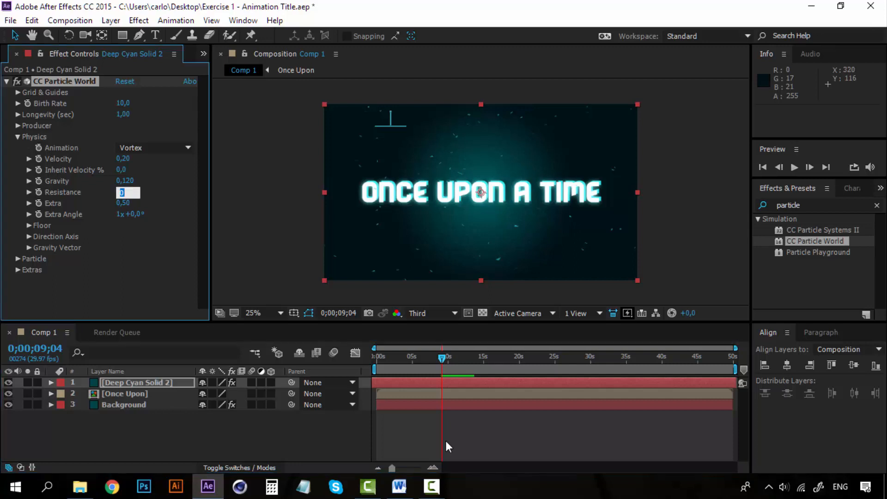
pyautogui.write('1,5')
pyautogui.press('Return')
pyautogui.moveTo(121, 192); pyautogui.dragTo(125, 192)
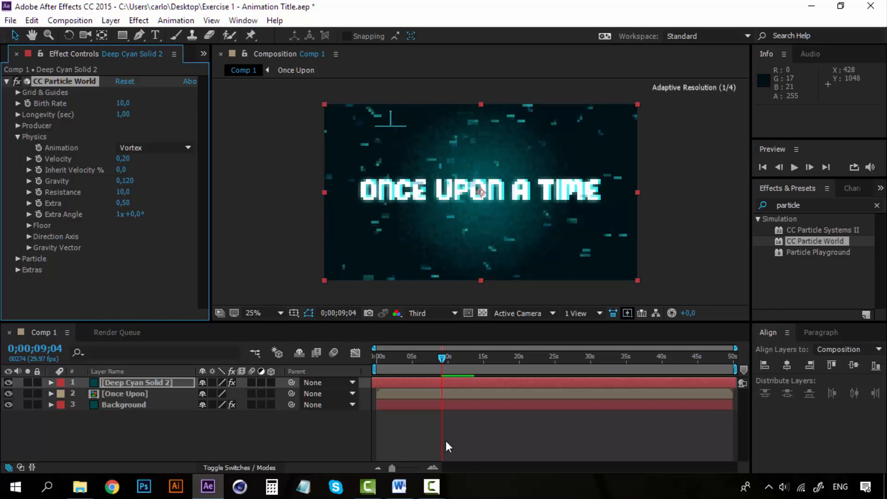
pyautogui.press('space')
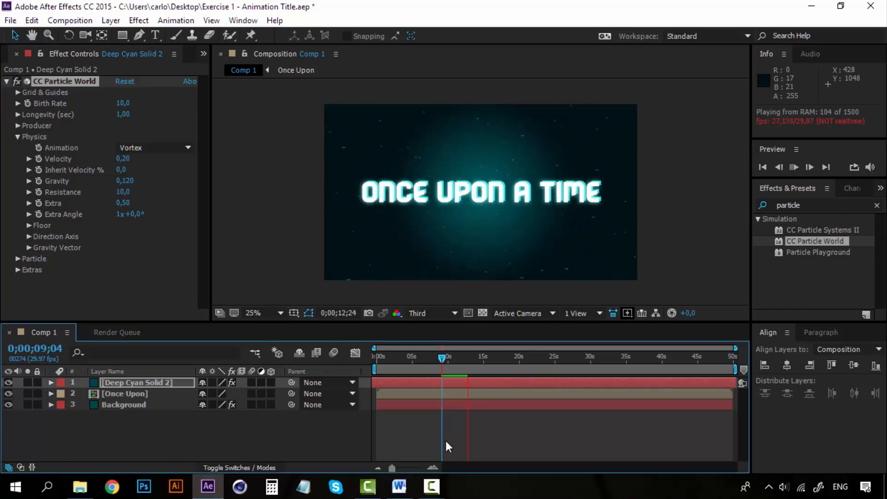
# - Set the particles' Resistance to 5,0 and play the animation from 0;00;09;04 to check the motion
pyautogui.press('space')
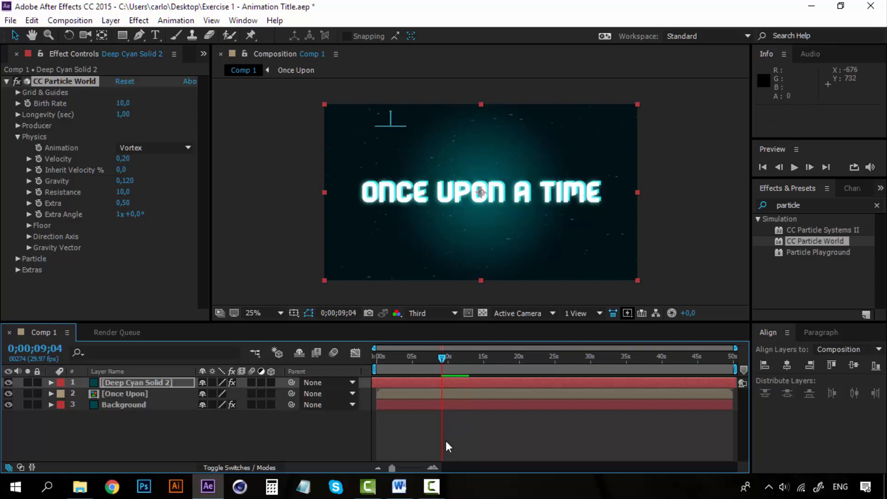
pyautogui.press('Tab')
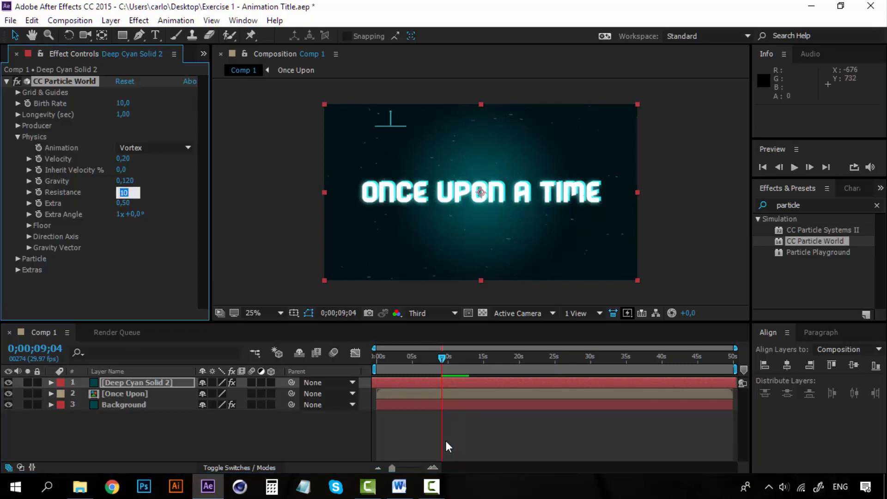
pyautogui.write('5')
pyautogui.press('Return')
pyautogui.press('space')
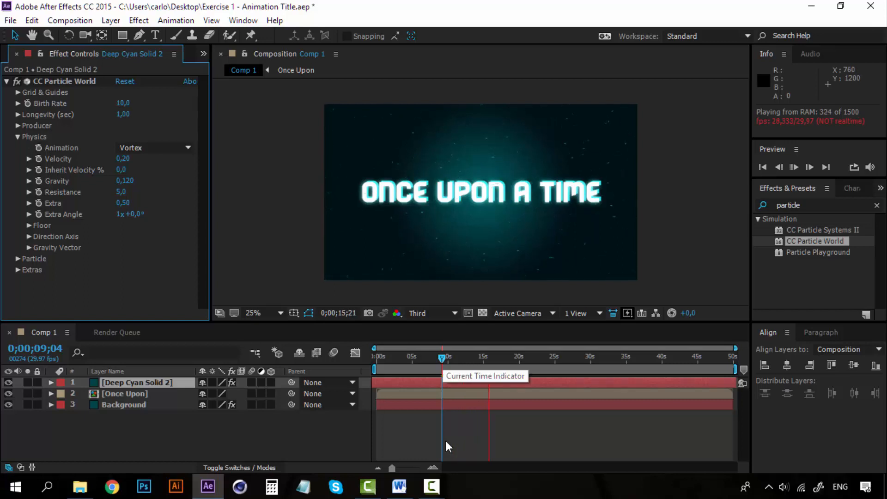
pyautogui.click(446, 441)
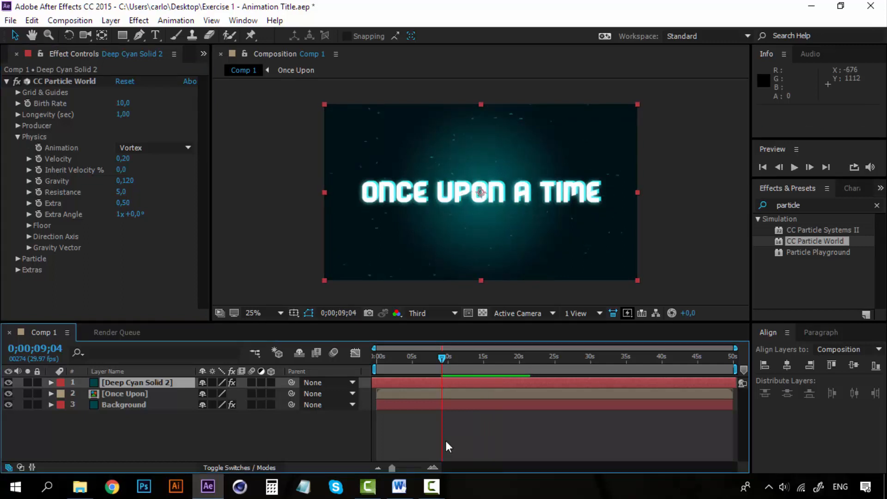
# - Set the particles' Gravity to 0,200 and preview the resulting Vortex motion twice
pyautogui.hotkey('ctrl', 'z')
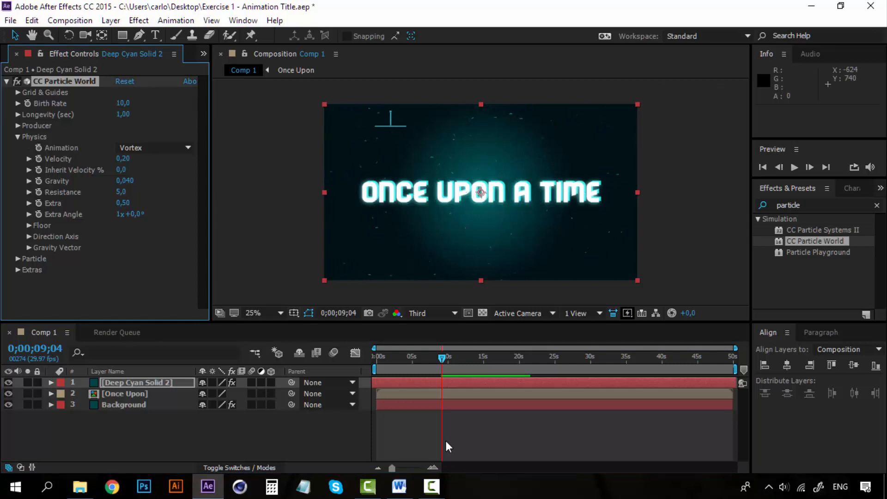
pyautogui.hotkey('ctrl', 'z')
pyautogui.press('space')
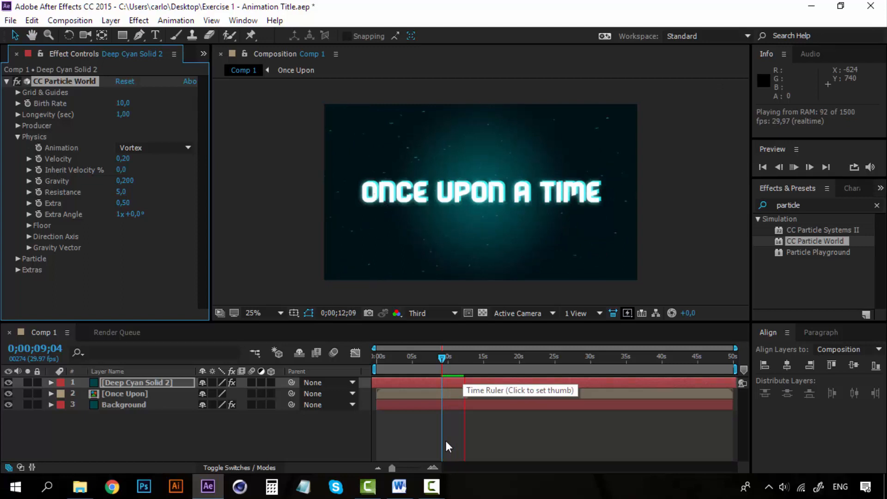
pyautogui.press('space')
pyautogui.press('space')
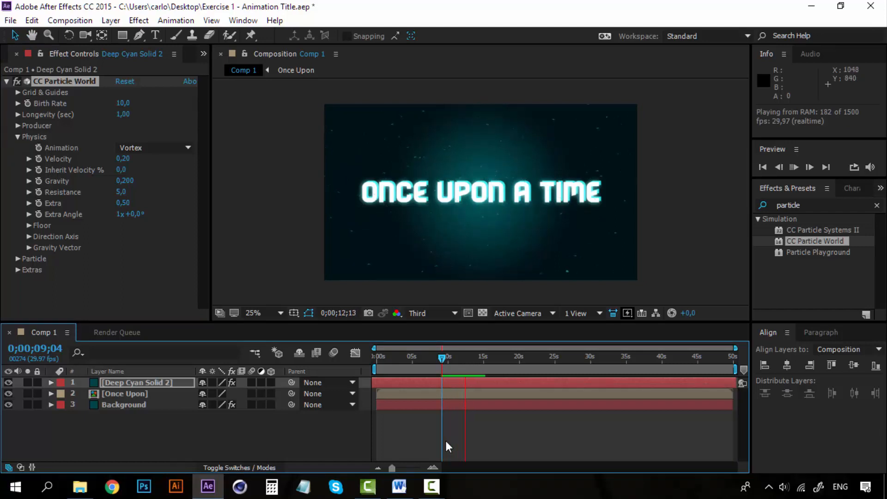
pyautogui.press('space')
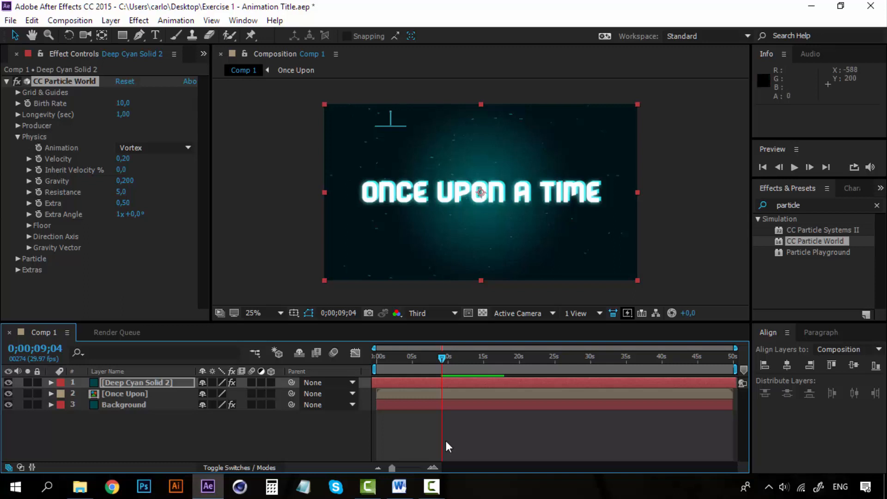
# - Set the particles' Longevity to 4,00 seconds and play the animation to review it
pyautogui.moveTo(123, 114); pyautogui.dragTo(242, 114)
pyautogui.click(123, 115)
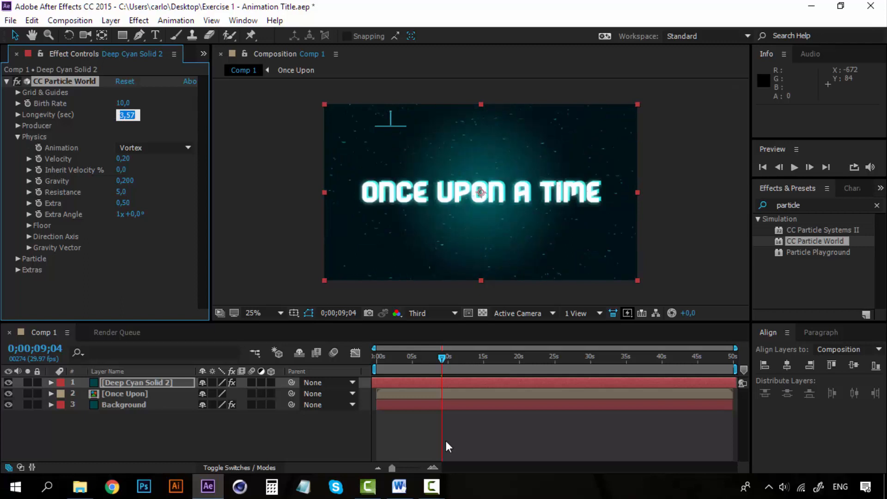
pyautogui.write('4')
pyautogui.press('Return')
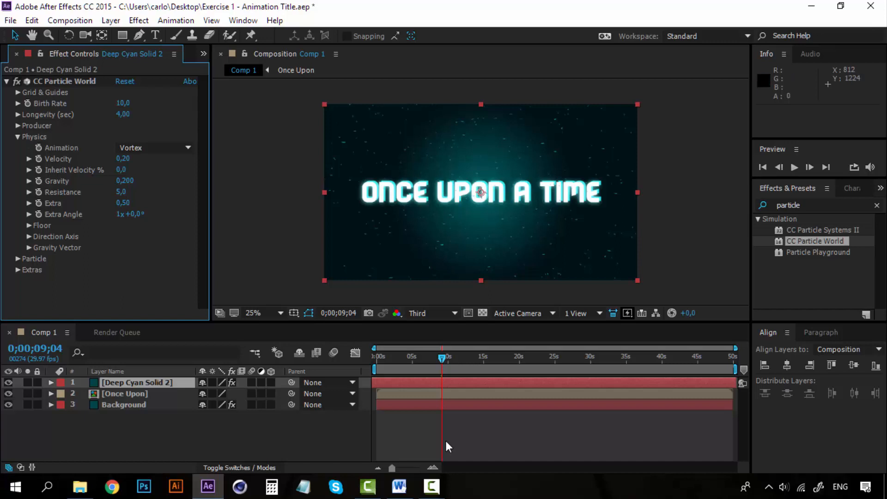
pyautogui.press('space')
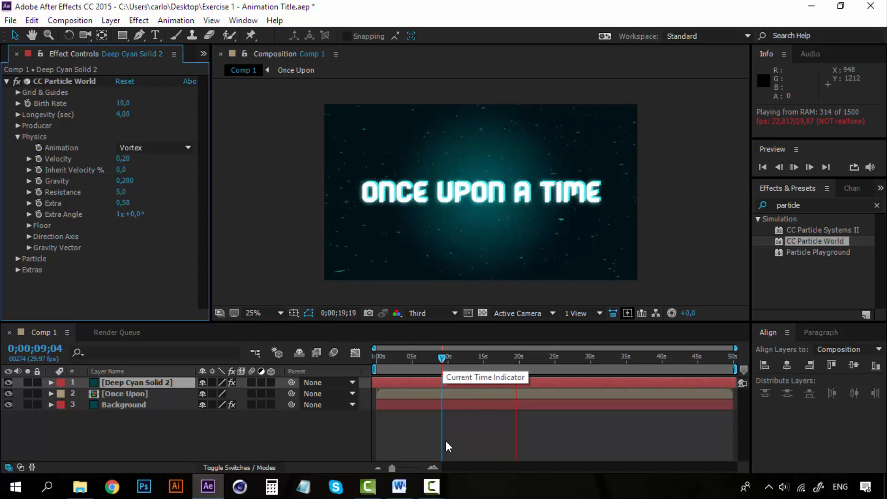
pyautogui.press('space')
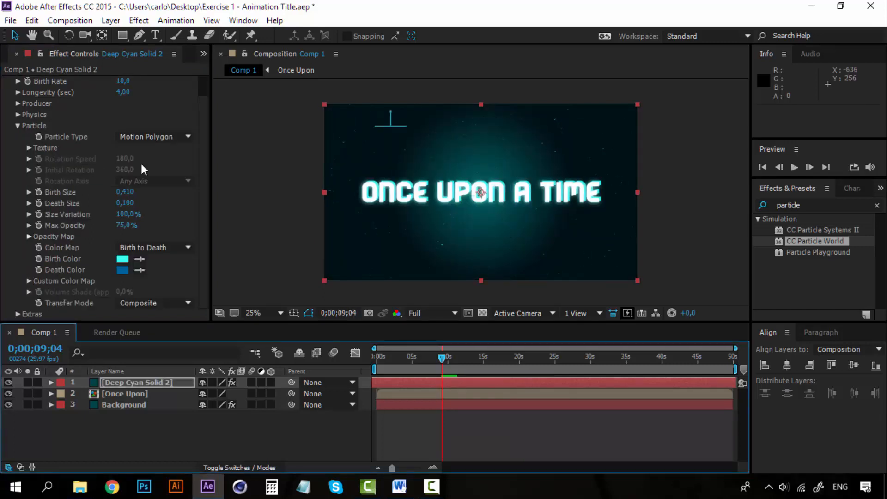
# - Set the particles' Birth Size to 1,500, preview the animation, and collapse the Particle settings
pyautogui.moveTo(133, 195); pyautogui.dragTo(133, 194)
pyautogui.click(133, 195)
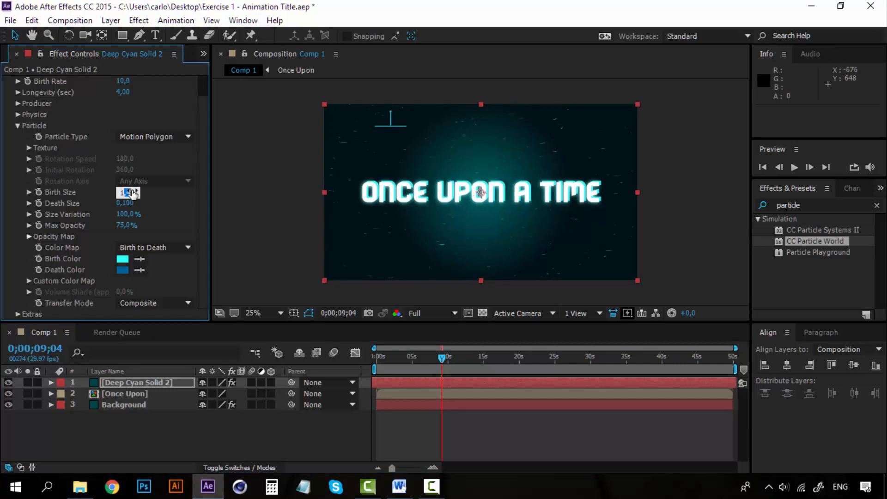
pyautogui.write('1,5')
pyautogui.press('Return')
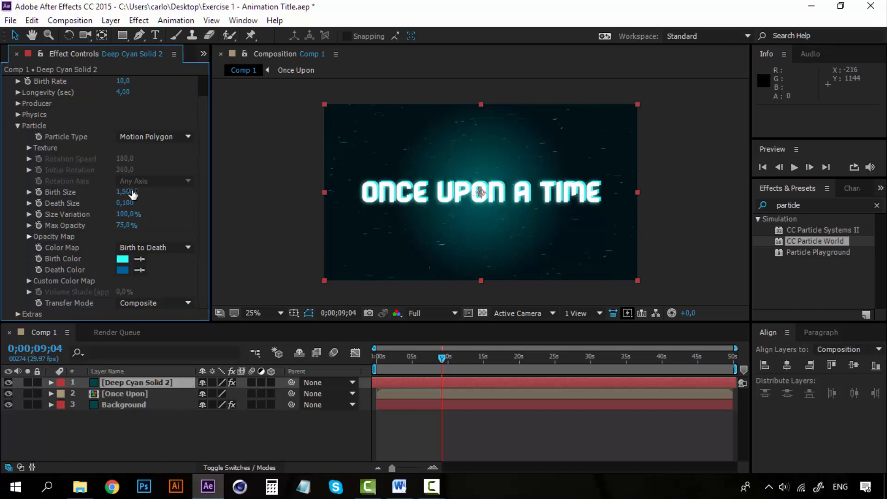
pyautogui.press('space')
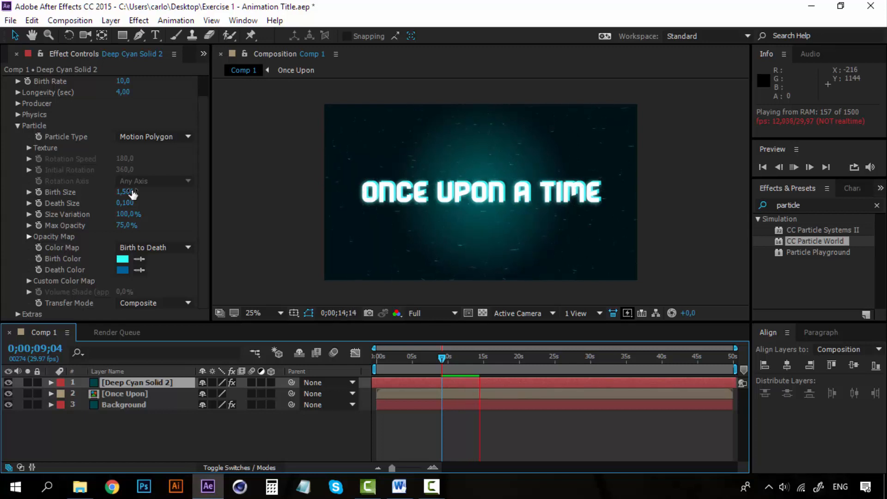
pyautogui.press('space')
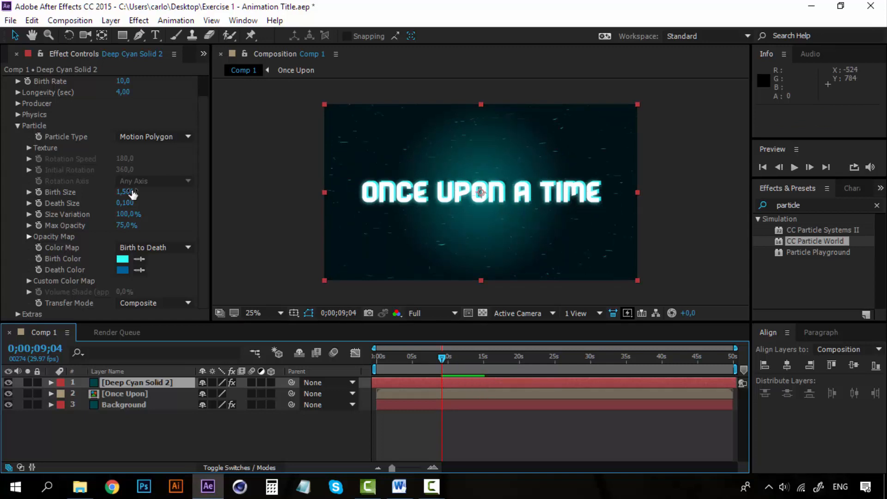
pyautogui.click(17, 126)
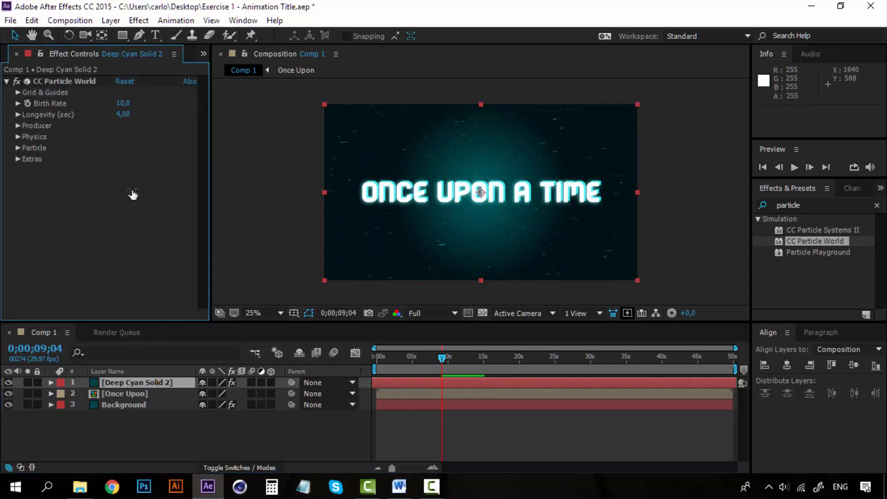